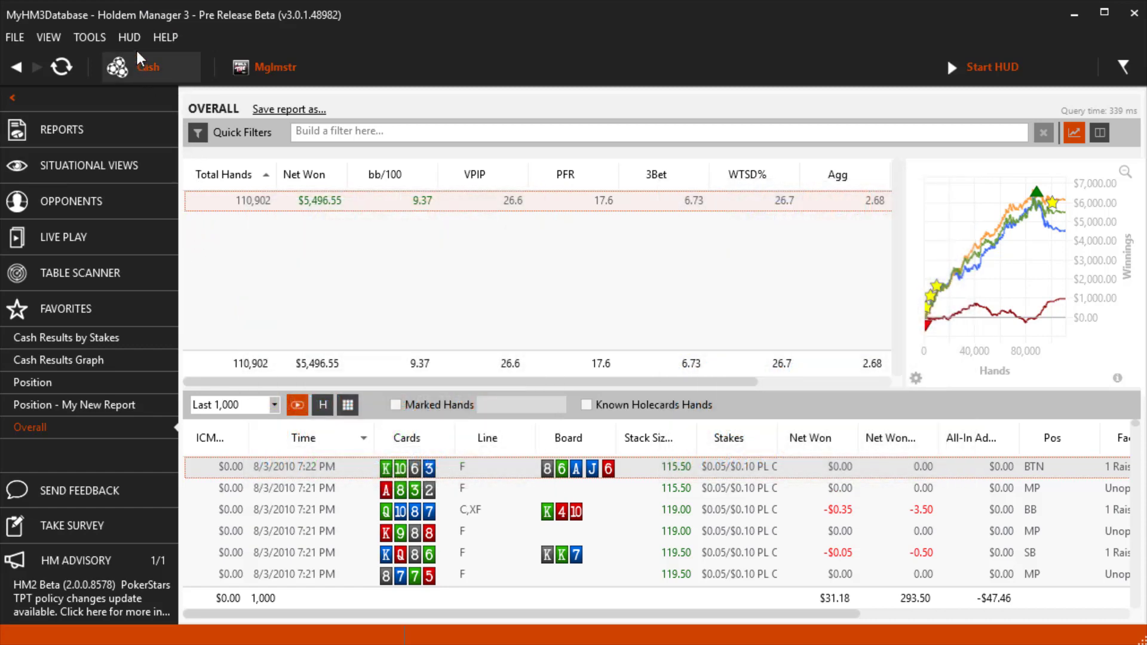
# Open the HUD menu to show its options, including the HUD profile editor.
pyautogui.click(128, 41)
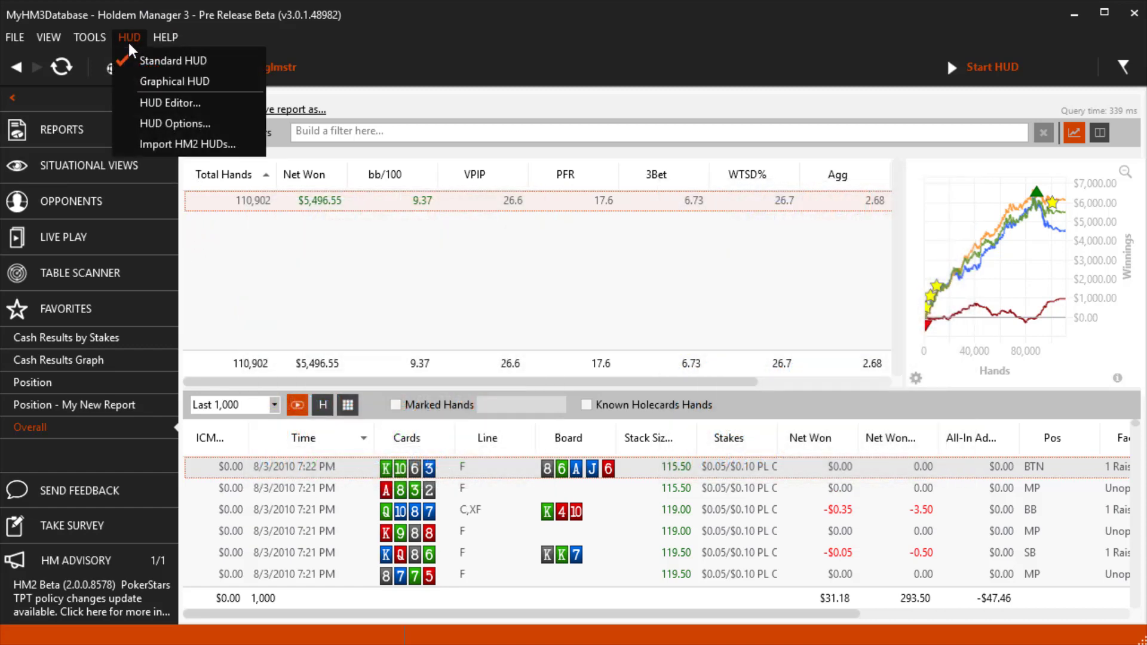
# Duplicate the default profile as a Cash profile named '4 Training Video'.
pyautogui.click(173, 105)
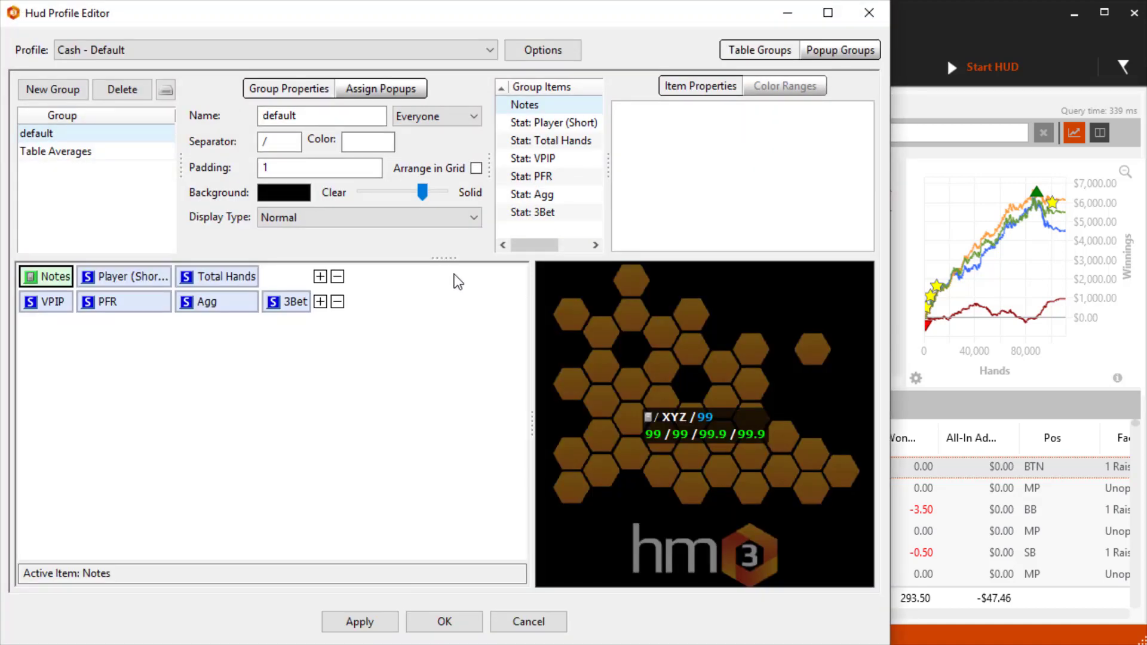
pyautogui.click(550, 57)
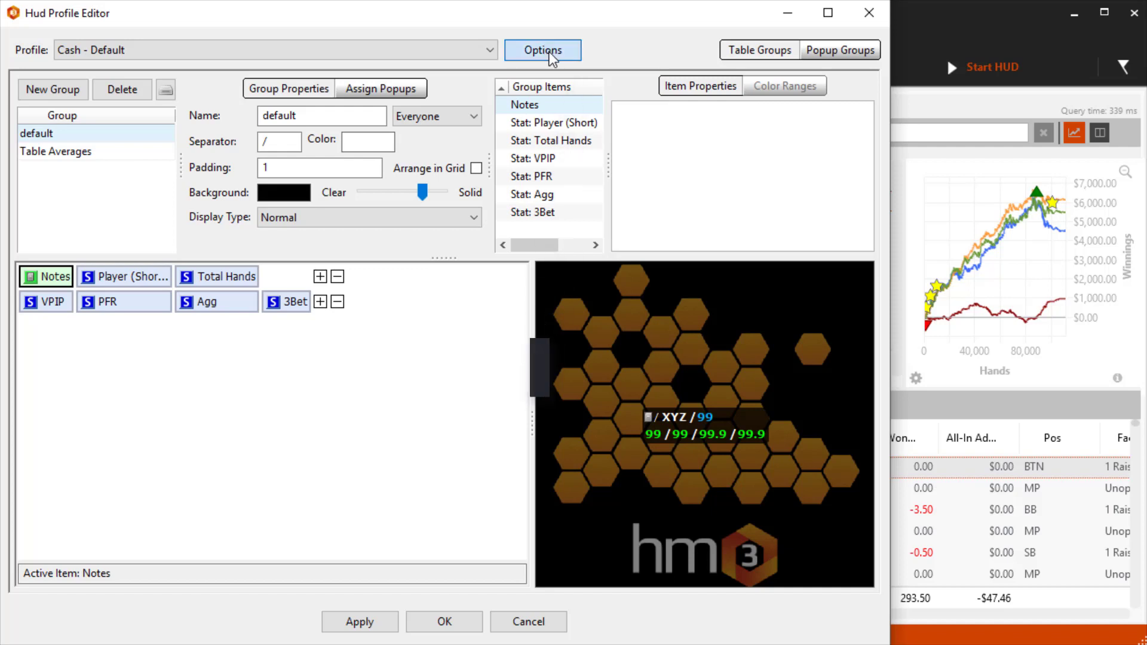
pyautogui.click(608, 83)
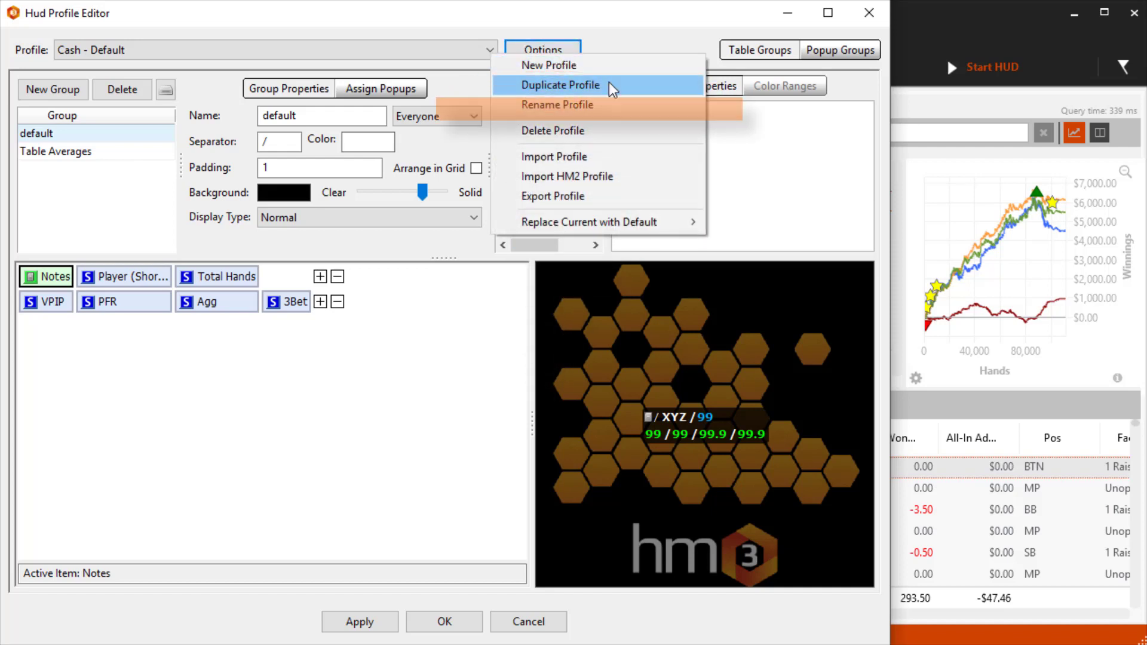
pyautogui.write('4')
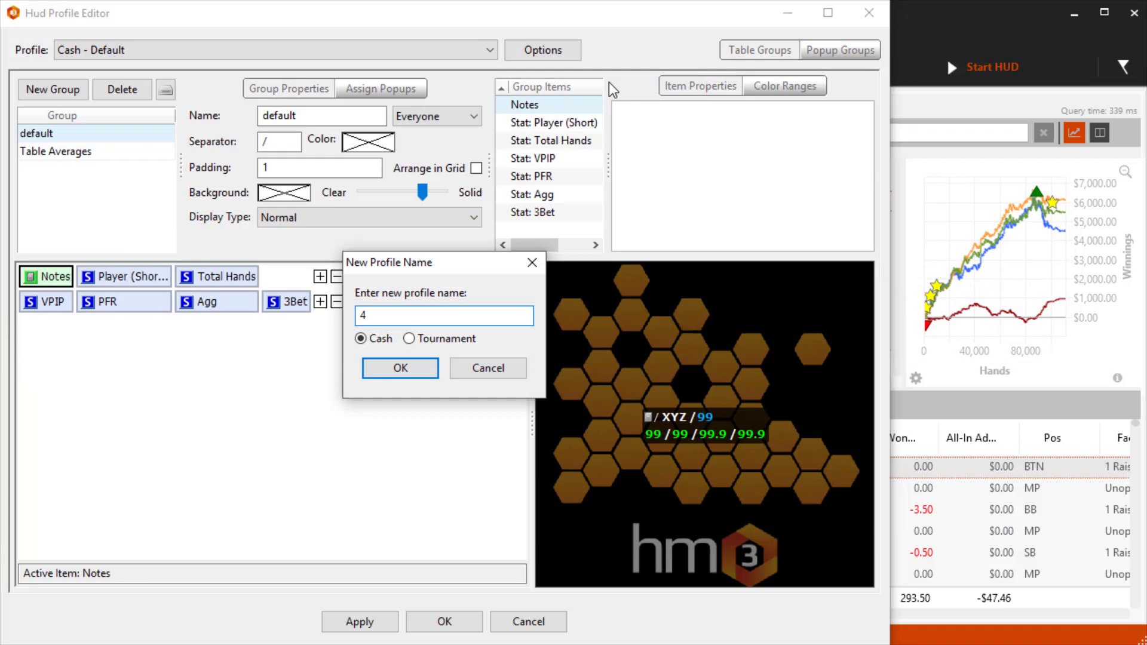
pyautogui.write('ideo')
pyautogui.click(397, 370)
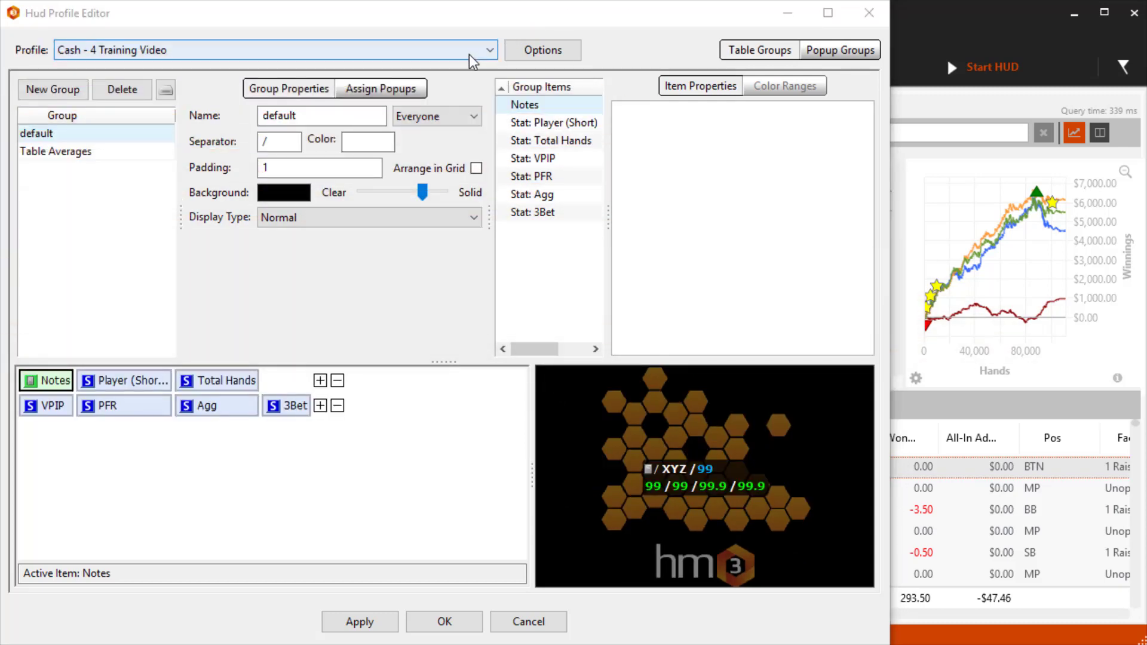
# Check the profile list and profile options, keeping '4 Training Video' selected.
pyautogui.click(469, 52)
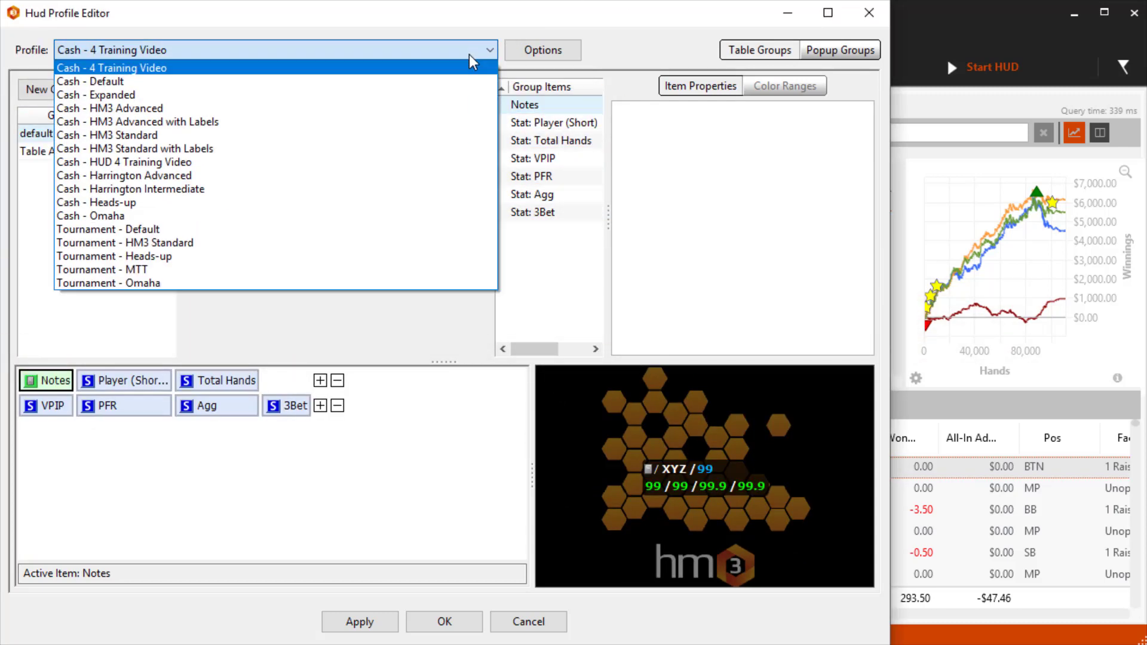
pyautogui.click(436, 66)
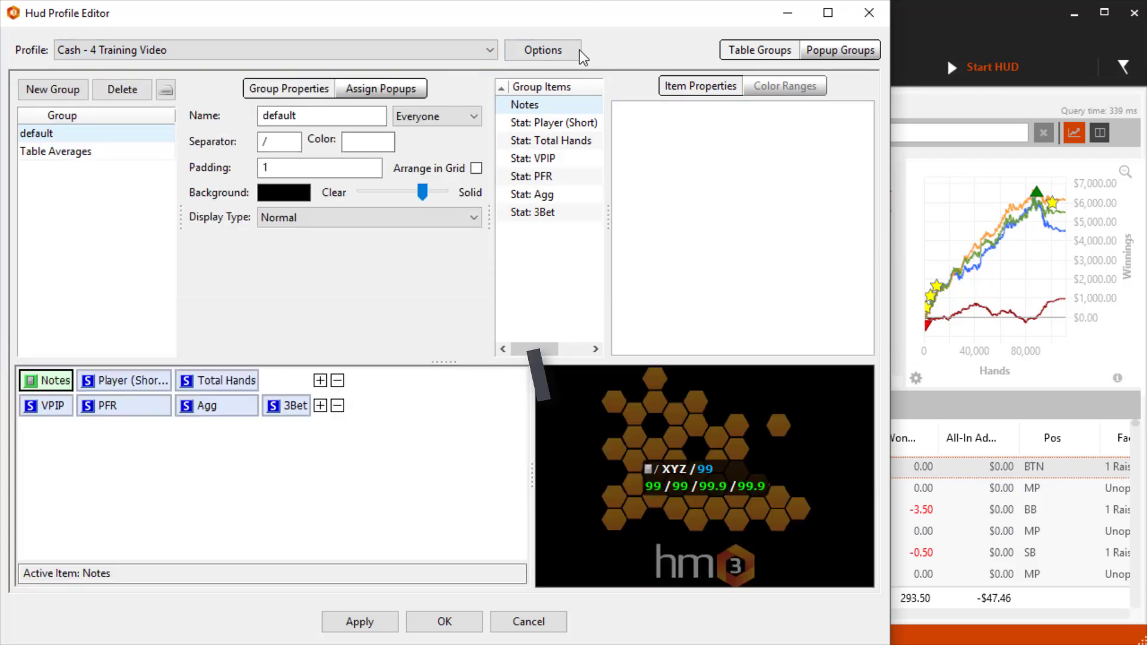
pyautogui.click(563, 53)
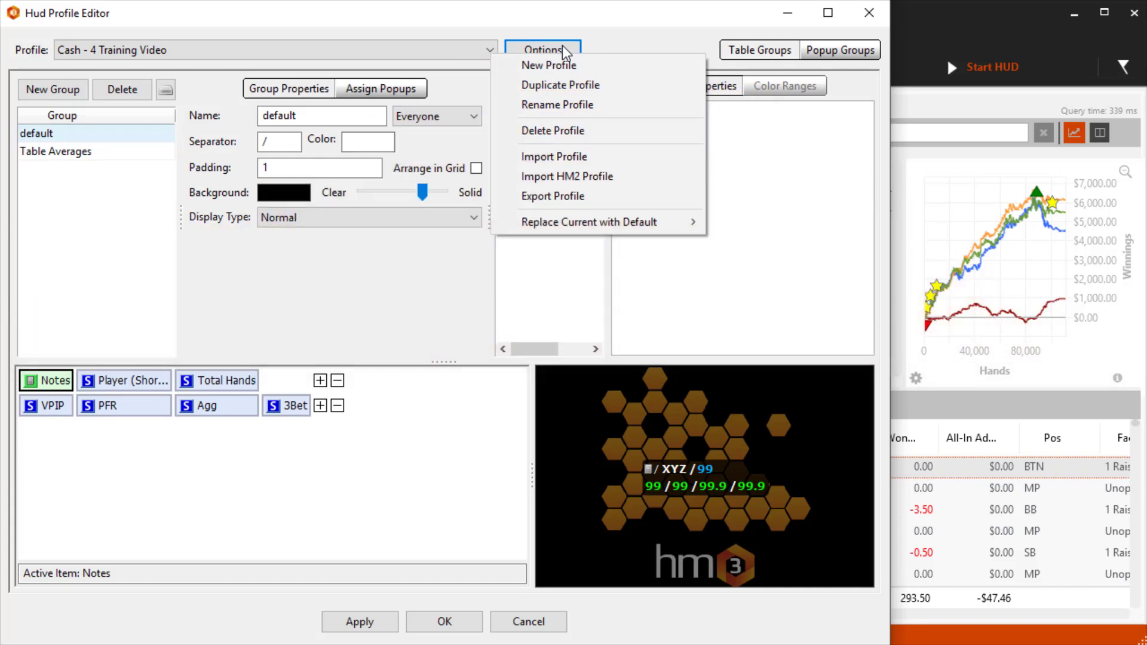
pyautogui.click(615, 32)
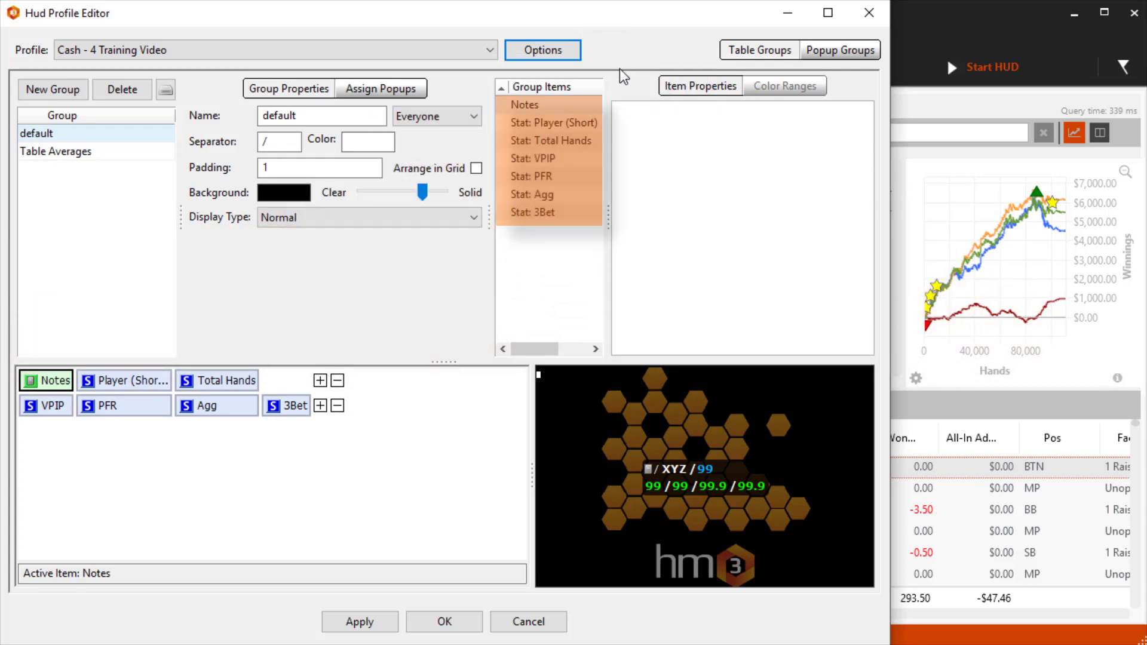
# Show the VPIP stat's colour ranges: 0–20 red, 20–40 orange, 40–60 yellow.
pyautogui.click(538, 160)
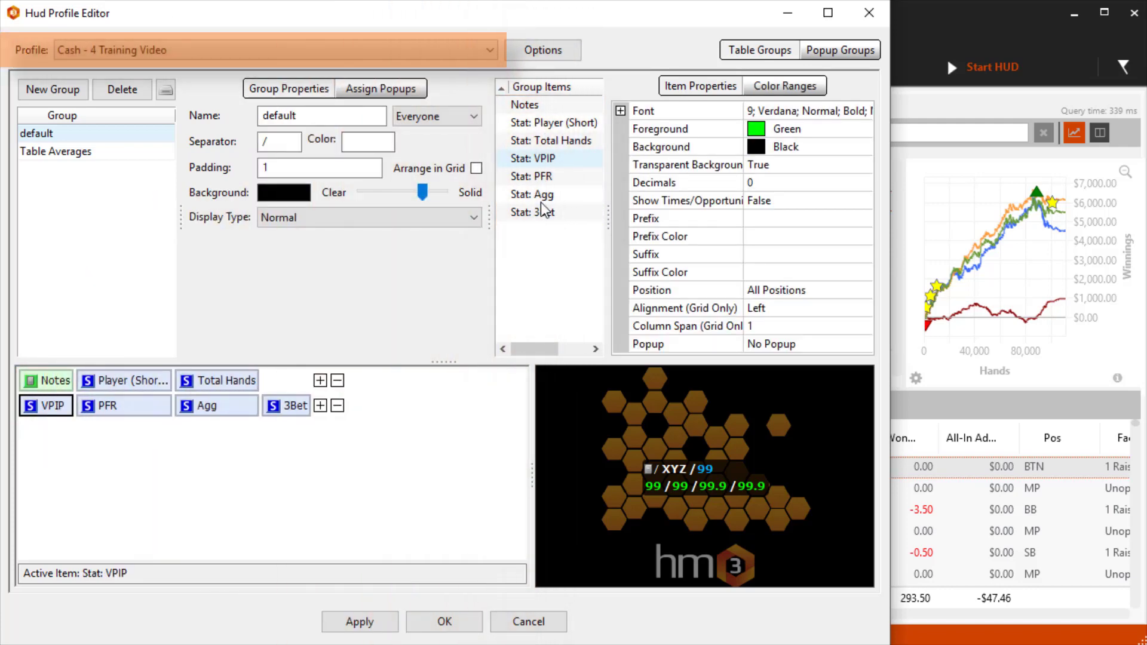
pyautogui.click(841, 52)
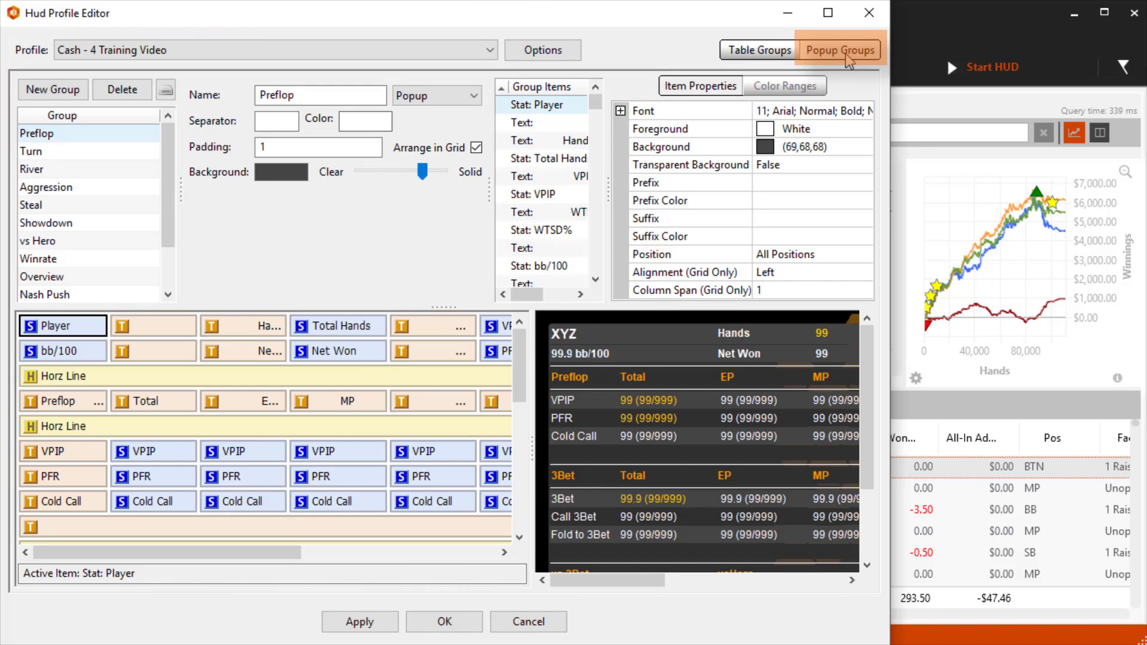
pyautogui.click(758, 52)
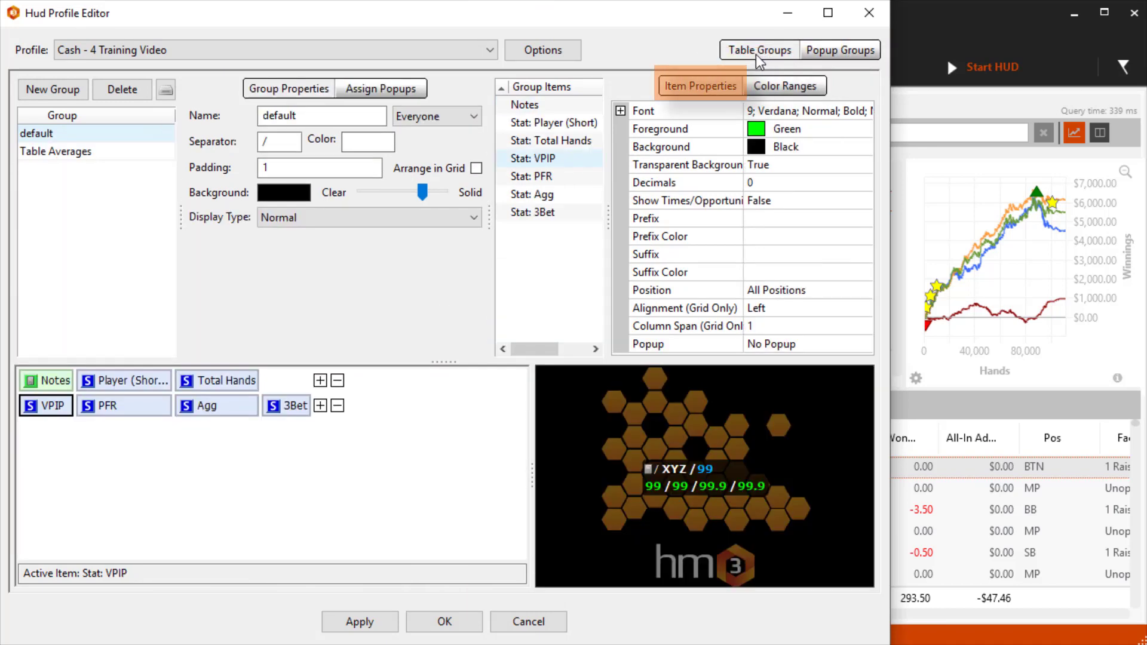
pyautogui.click(783, 85)
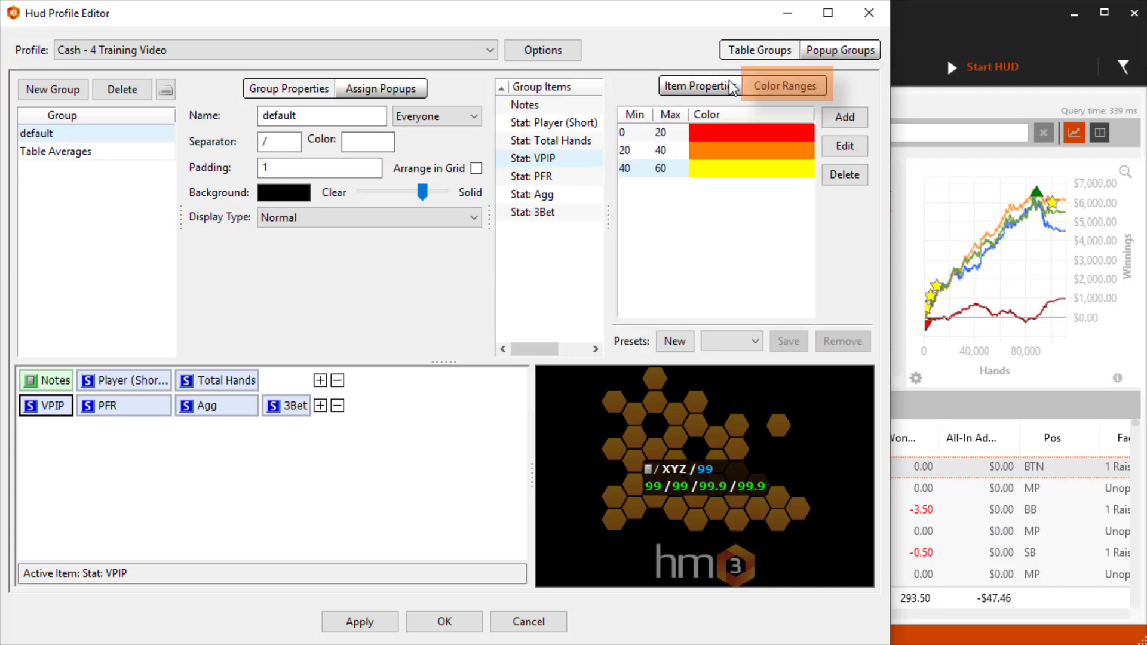
# Switch the VPIP stat from Color Ranges back to its Item Properties.
pyautogui.click(692, 87)
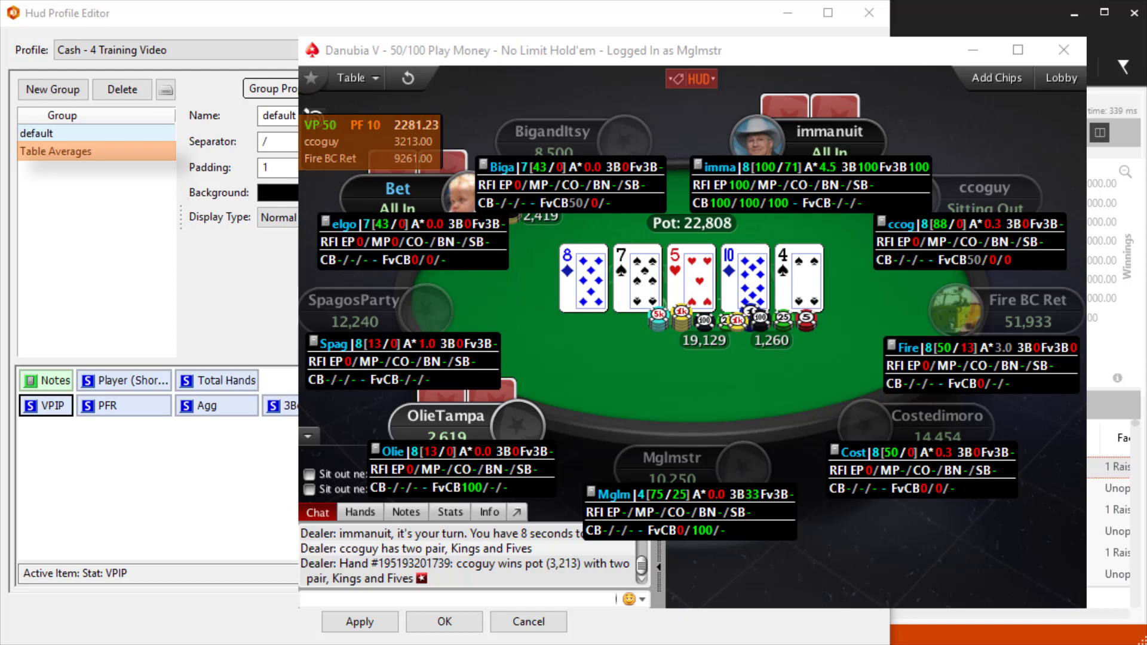
pyautogui.click(68, 153)
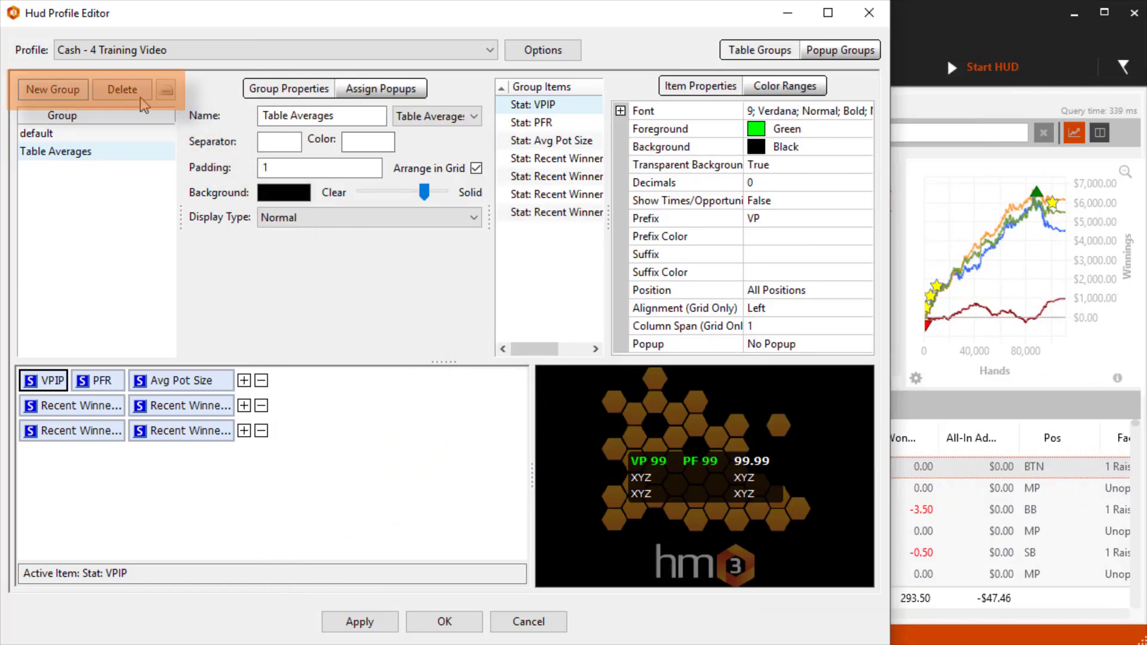
pyautogui.click(166, 90)
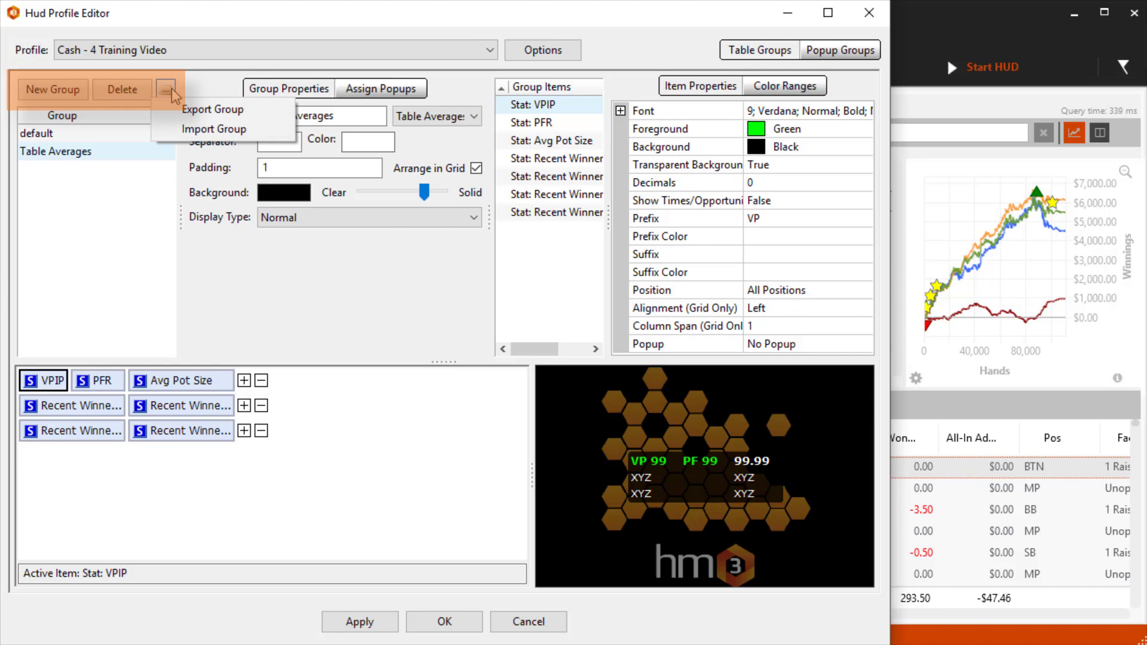
pyautogui.press('Escape')
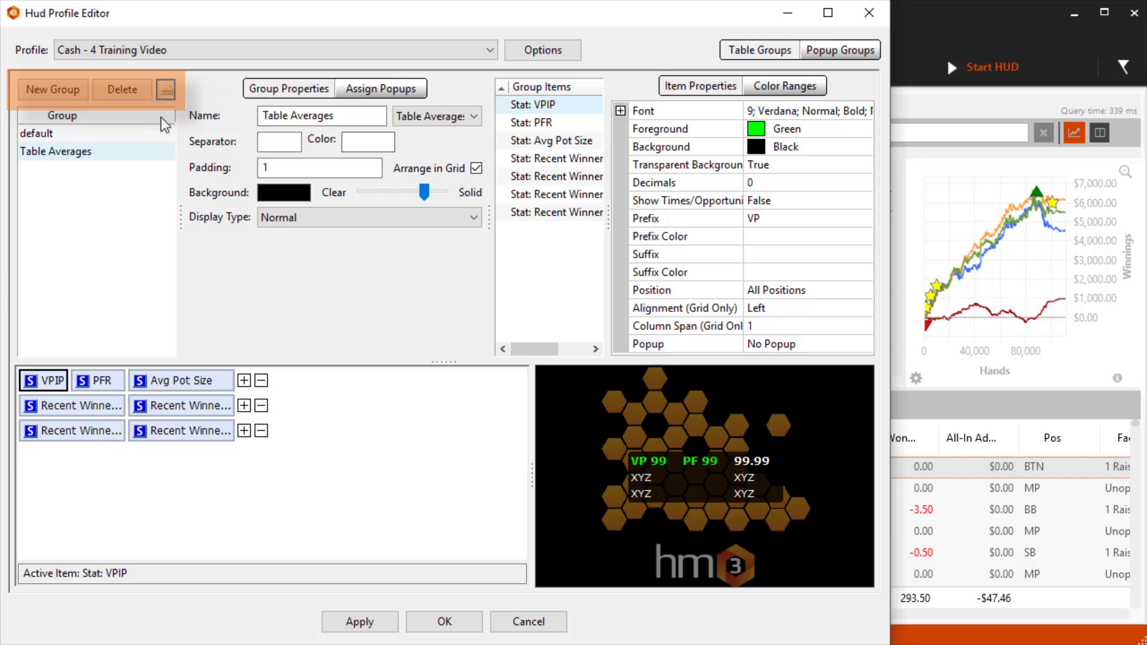
pyautogui.click(142, 134)
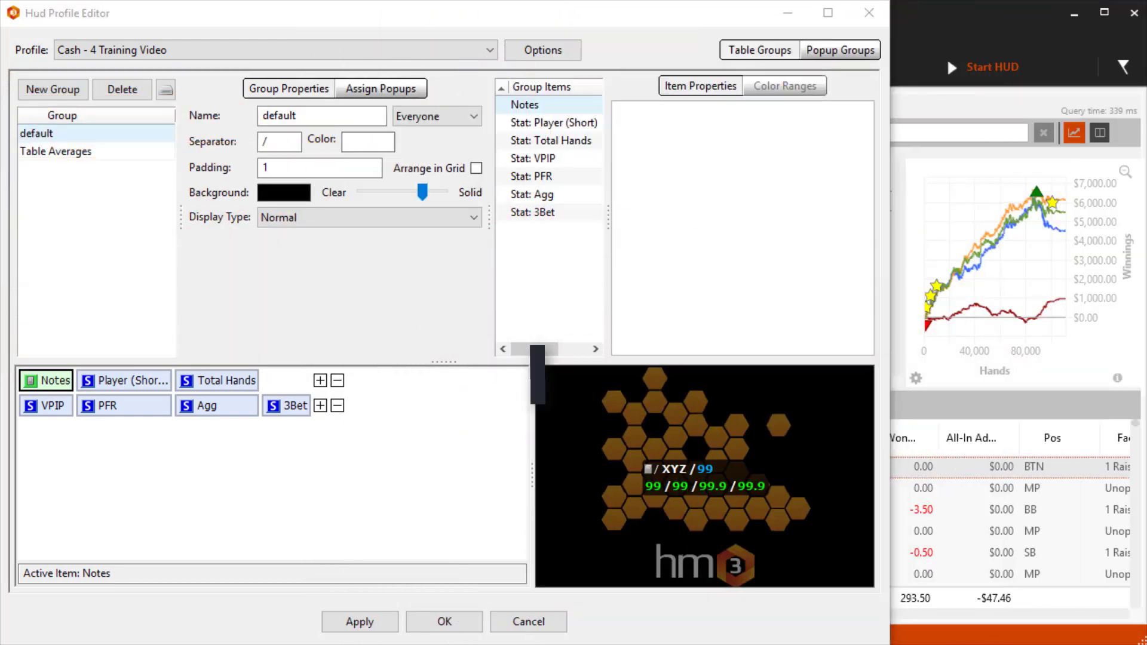
pyautogui.click(365, 94)
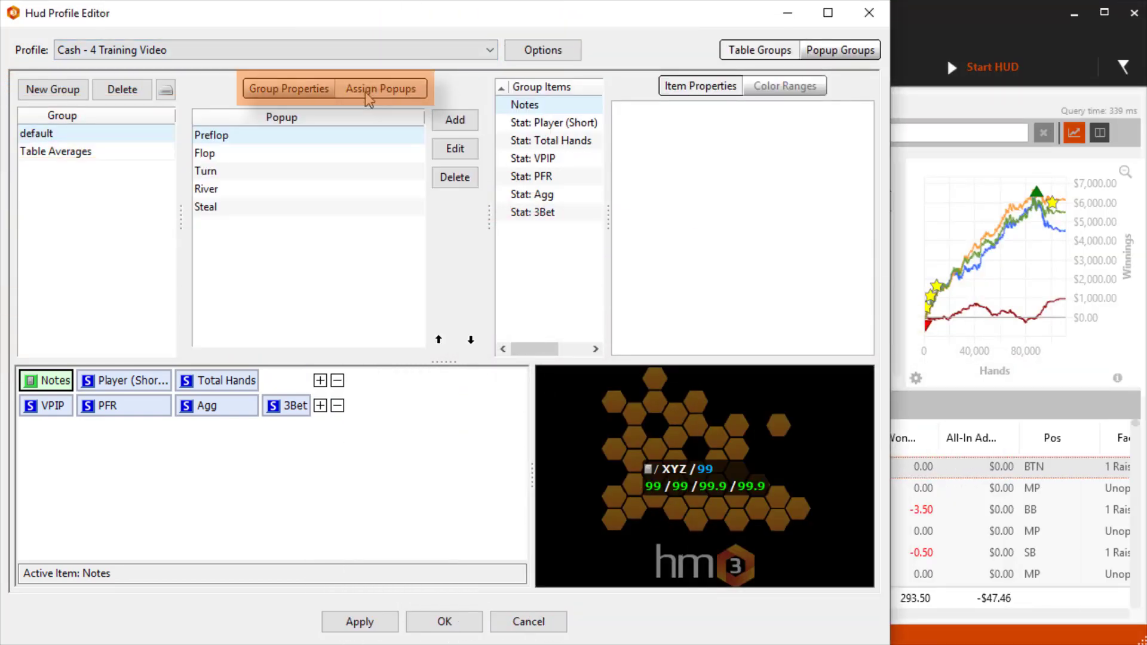
pyautogui.click(295, 91)
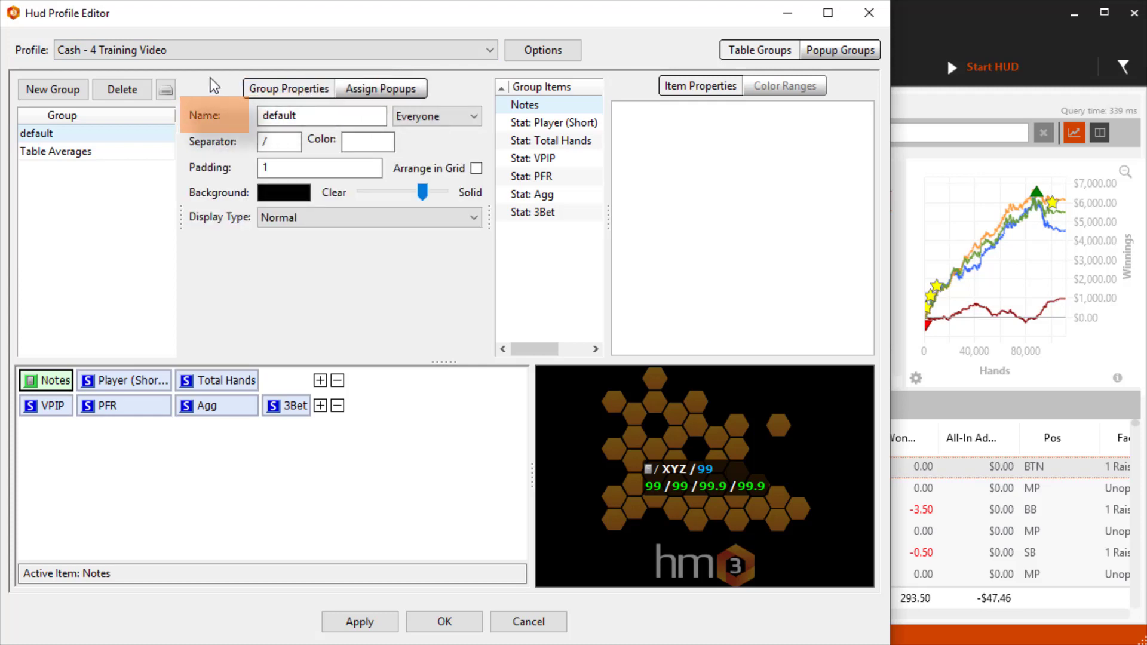
pyautogui.click(481, 119)
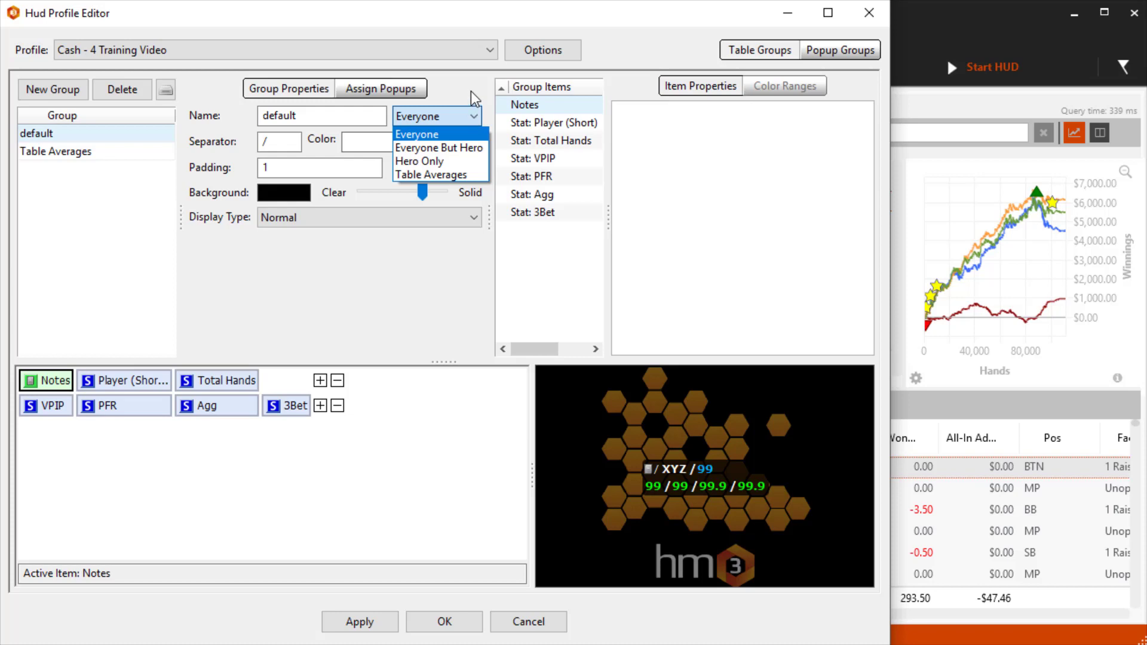
pyautogui.click(448, 135)
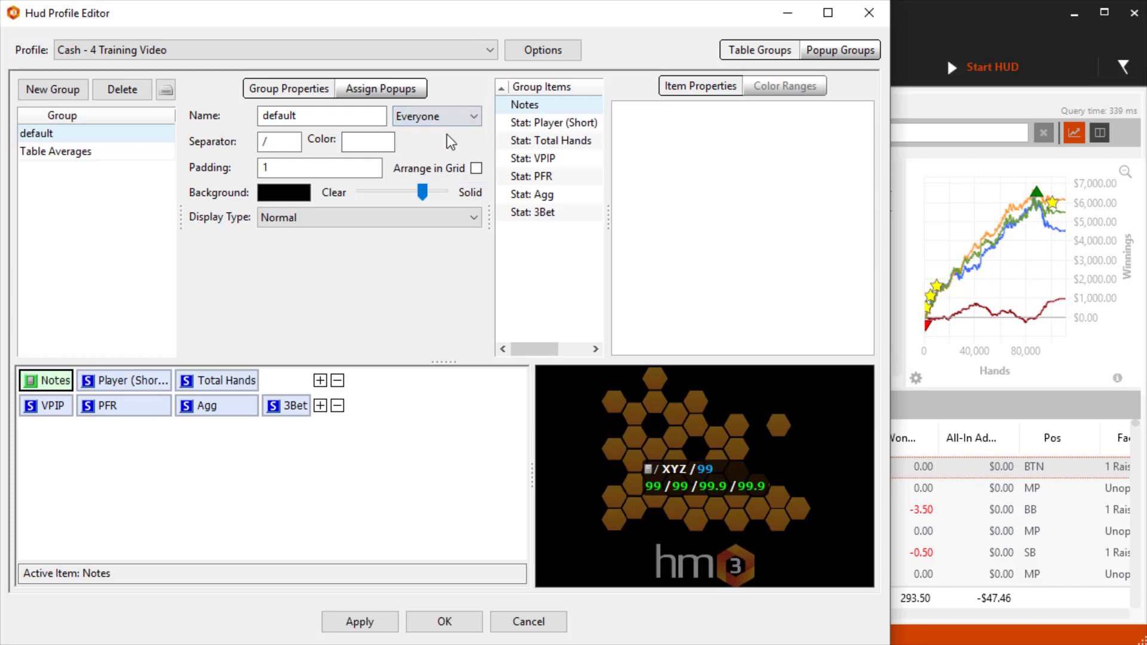
# Make the default group's stat separator a red '/'.
pyautogui.click(280, 143)
pyautogui.press('BackSpace')
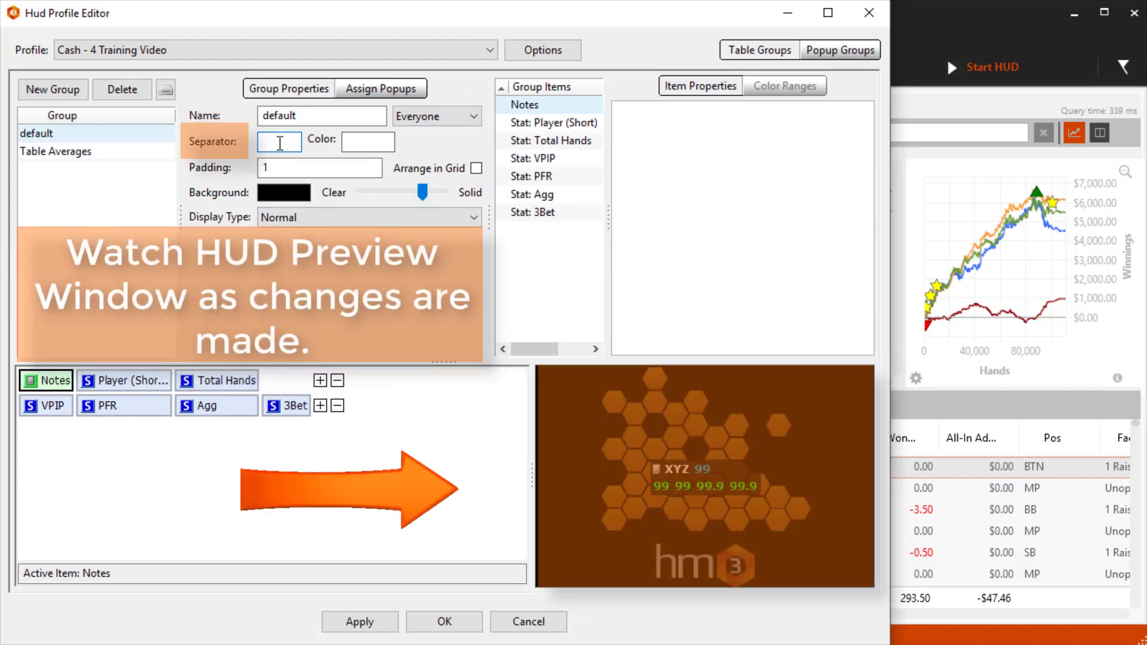
pyautogui.write('===')
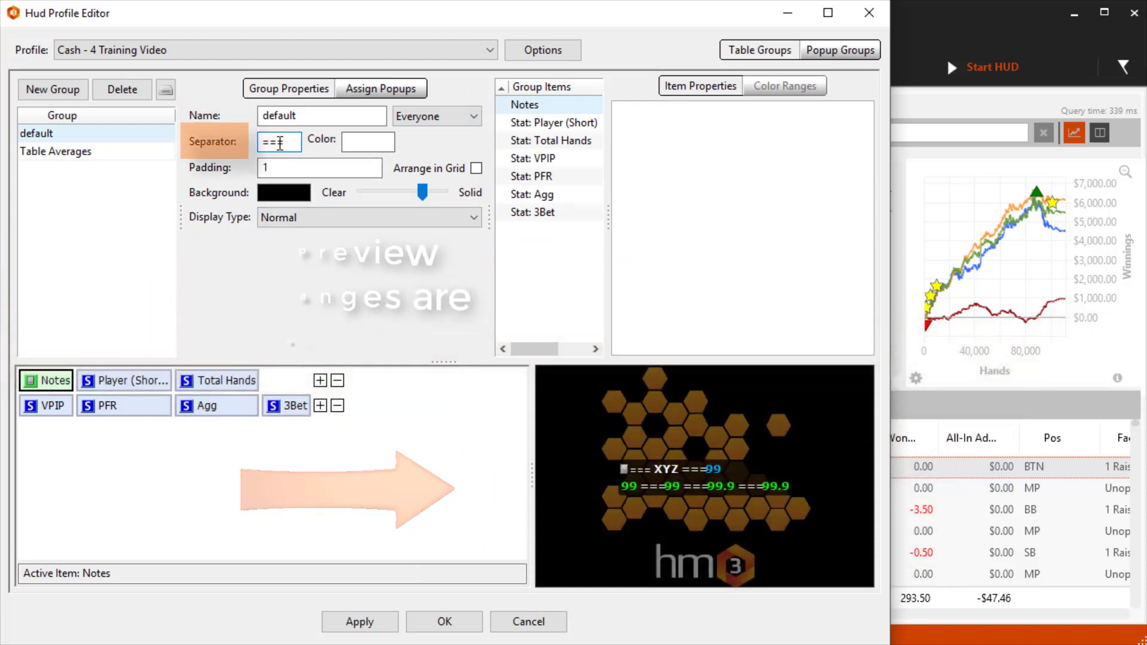
pyautogui.press('BackSpace')
pyautogui.press('BackSpace')
pyautogui.press('BackSpace')
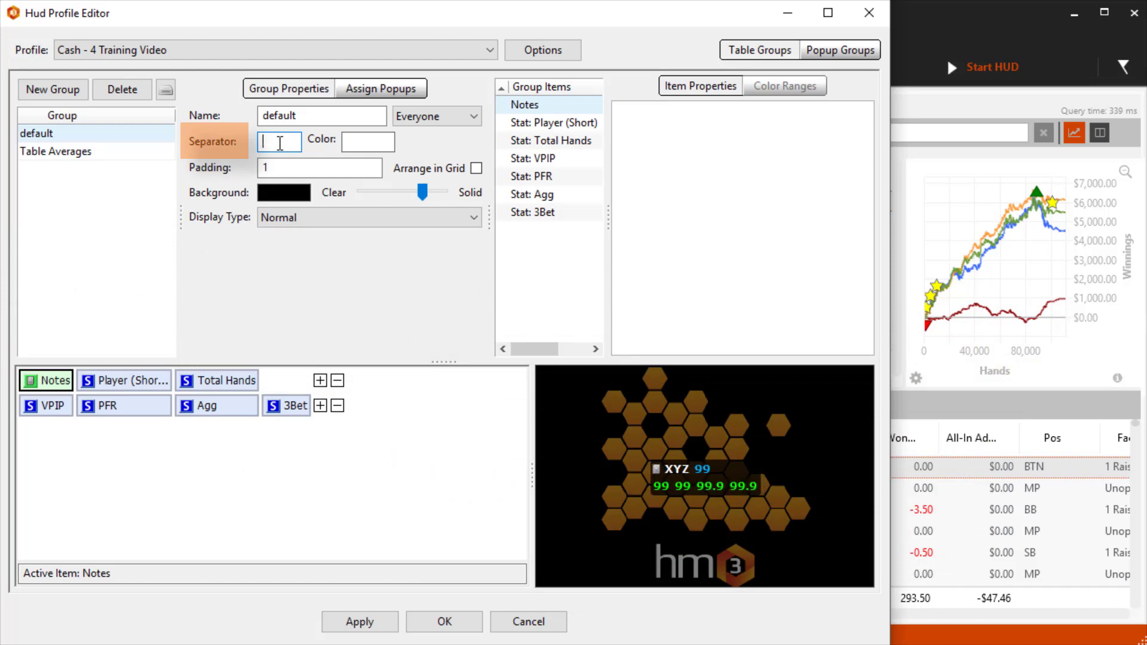
pyautogui.write('/')
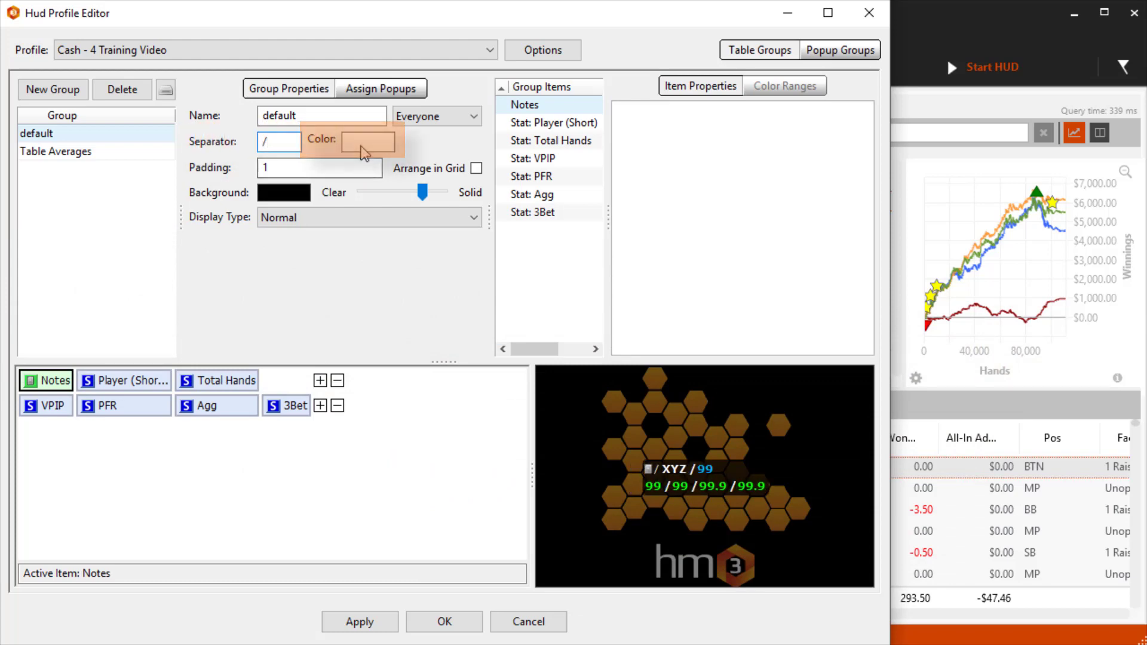
pyautogui.click(365, 144)
pyautogui.click(363, 76)
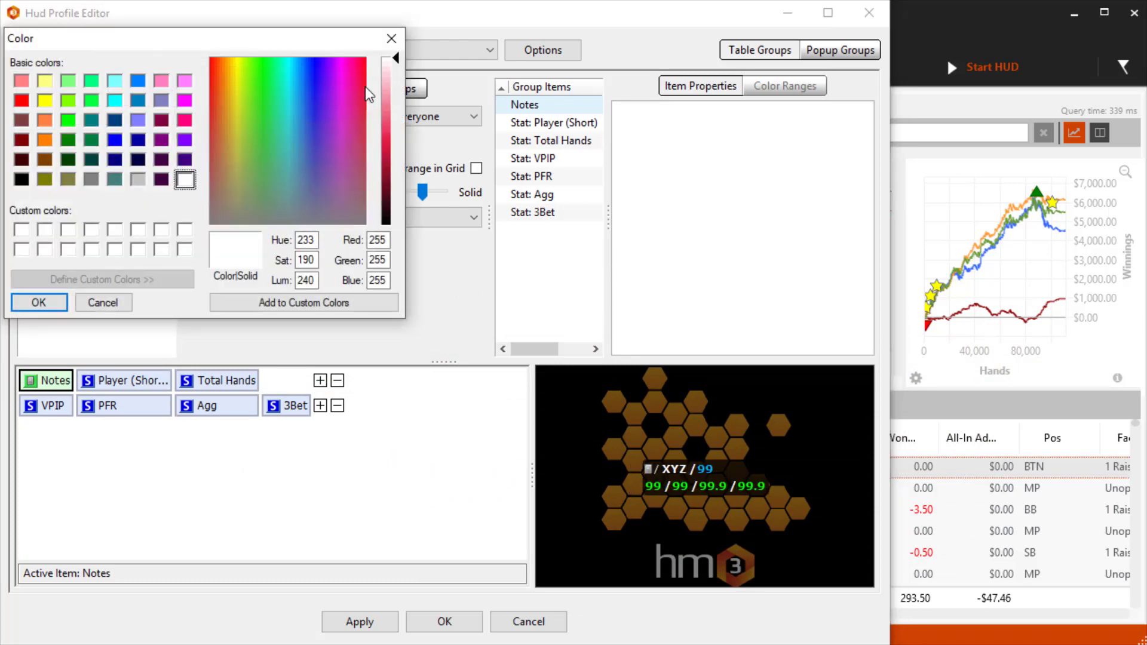
pyautogui.click(388, 144)
pyautogui.click(55, 304)
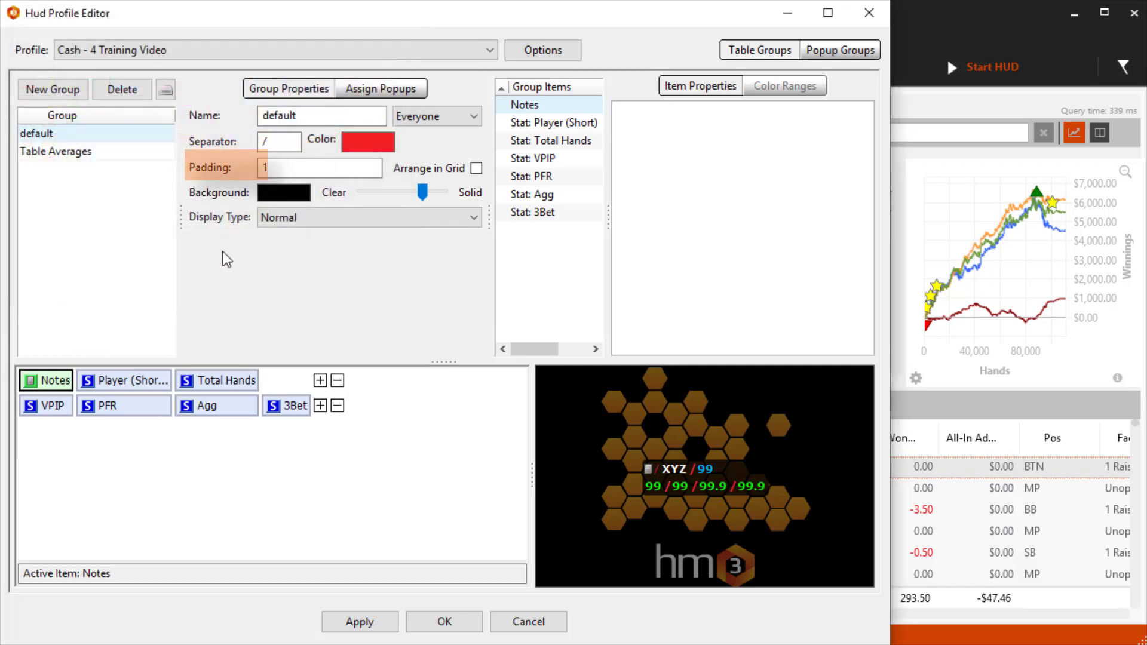
# Keep Padding at 1 and leave Arrange in Grid unchecked.
pyautogui.click(306, 168)
pyautogui.write('0')
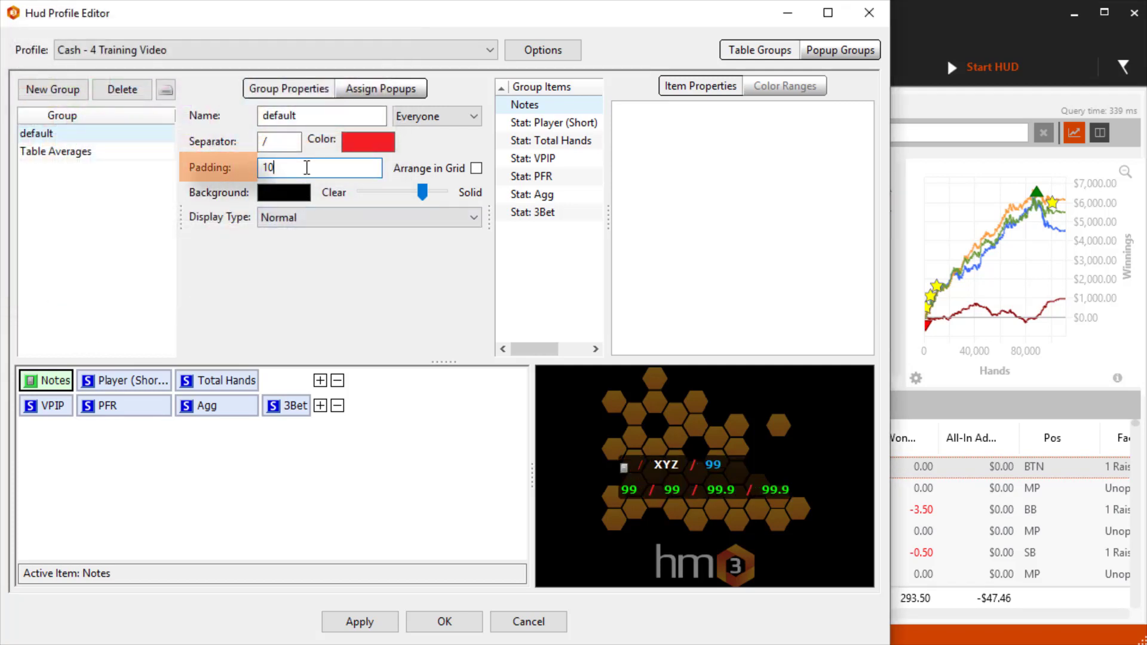
pyautogui.press('BackSpace')
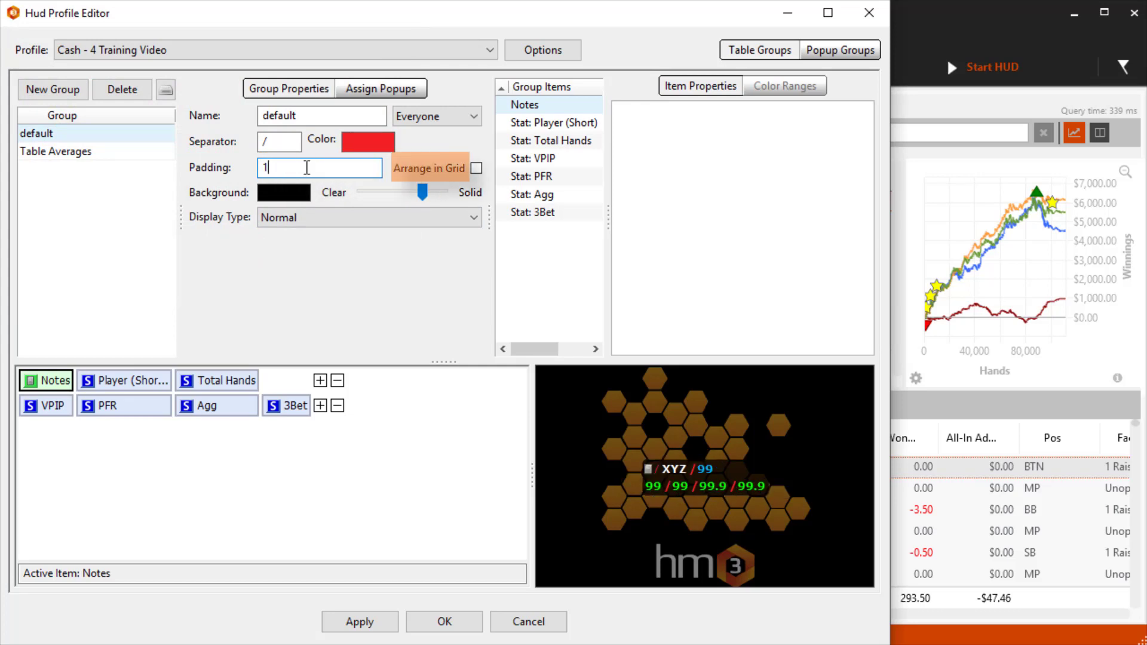
pyautogui.click(476, 169)
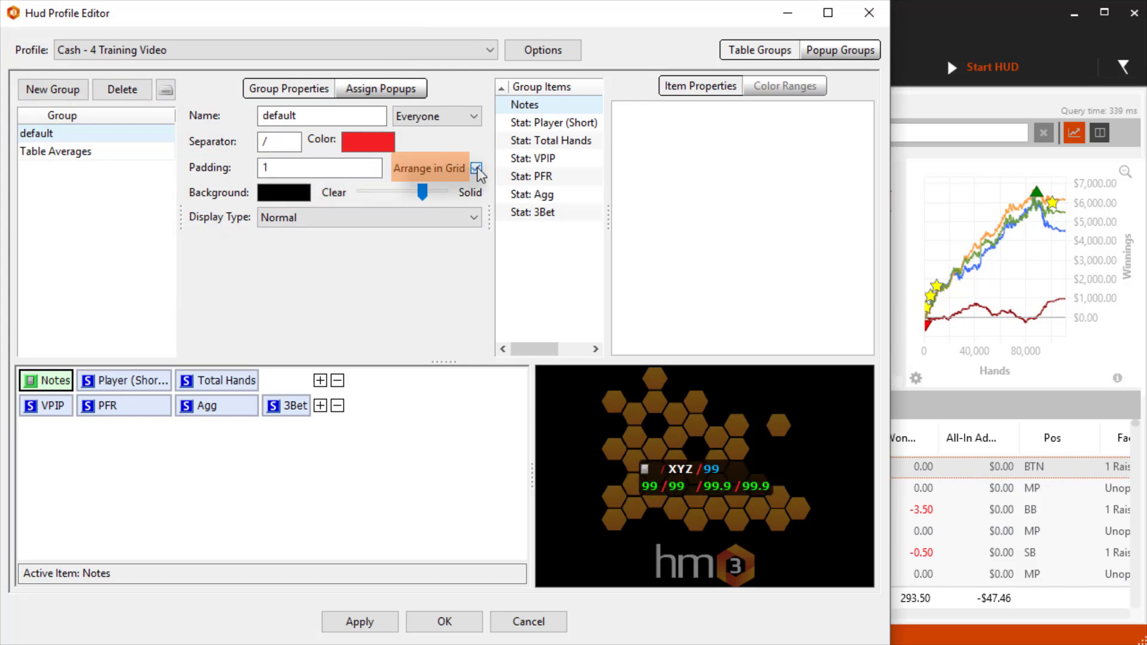
pyautogui.click(475, 169)
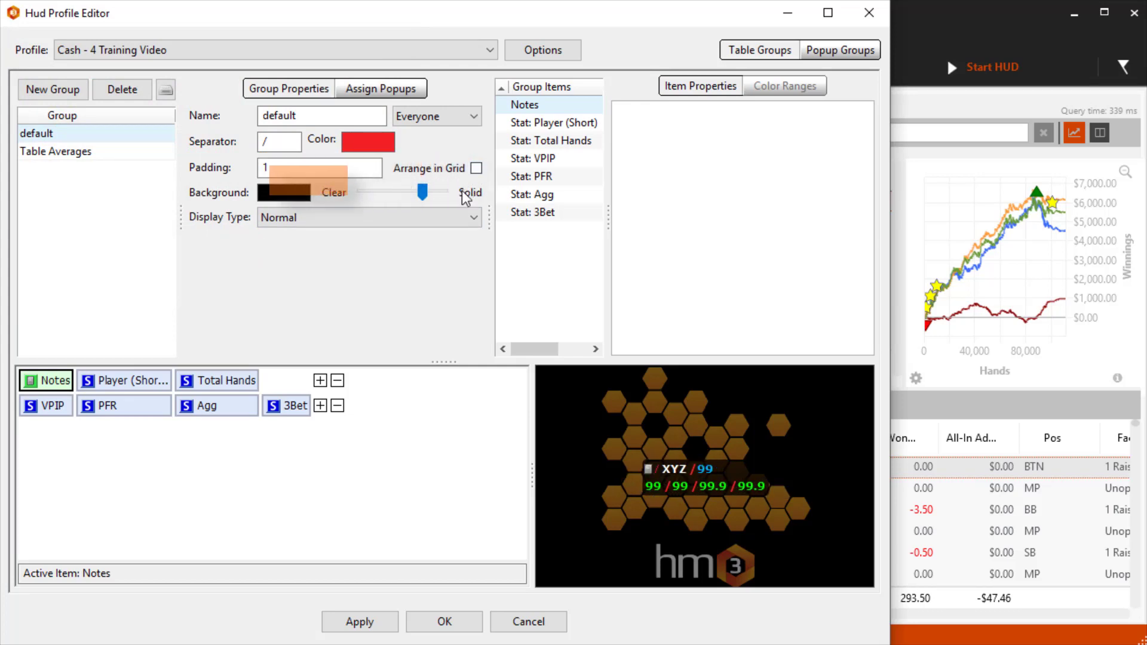
# Set the default group background to orange and slide its opacity toward clear.
pyautogui.click(292, 193)
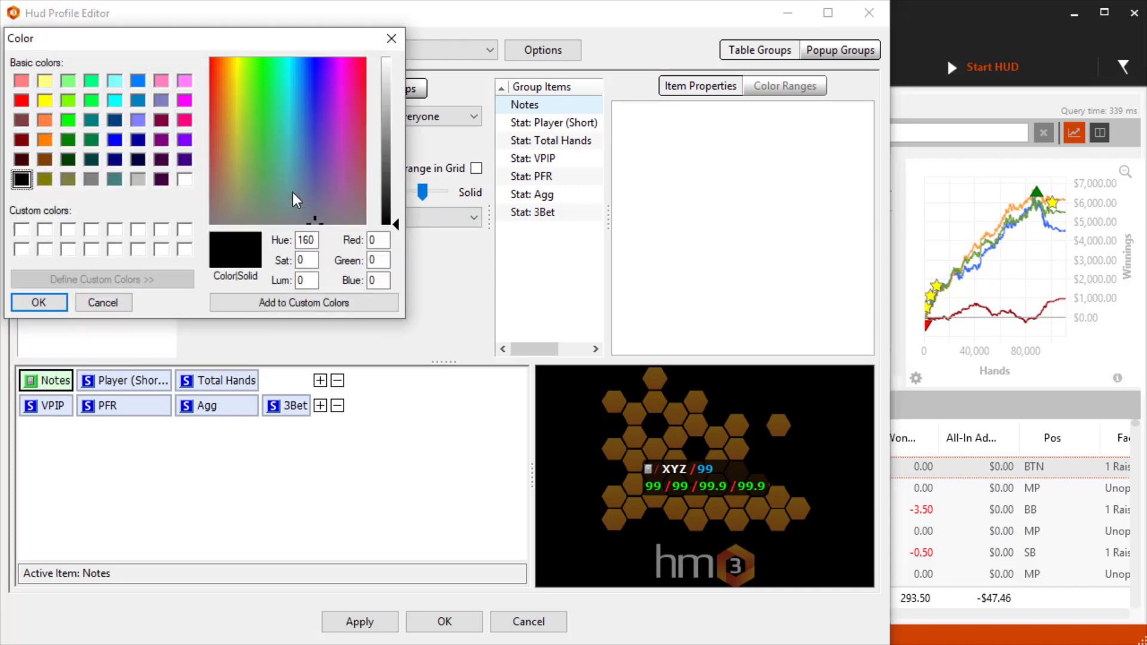
pyautogui.click(223, 87)
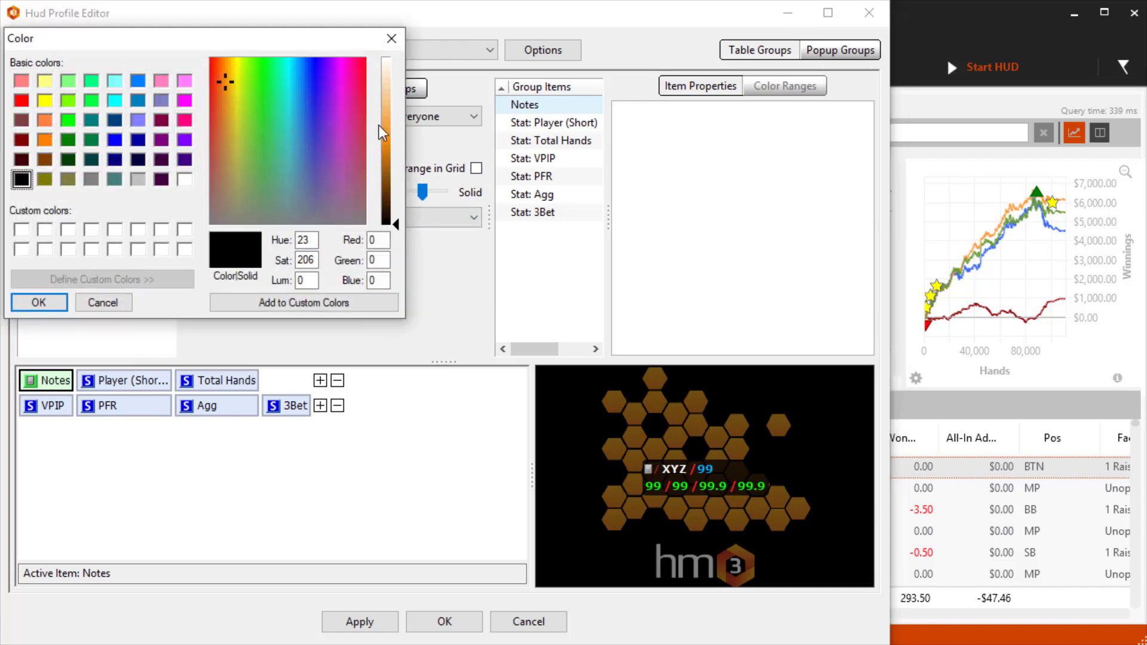
pyautogui.click(384, 140)
pyautogui.click(37, 303)
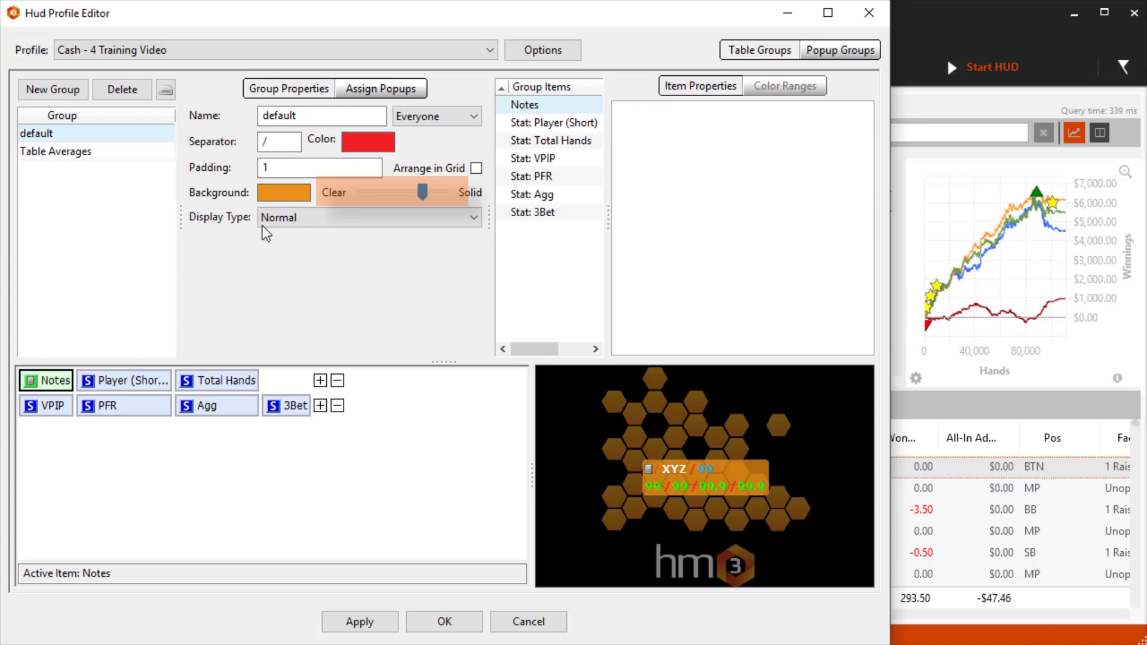
pyautogui.moveTo(392, 201); pyautogui.dragTo(400, 197)
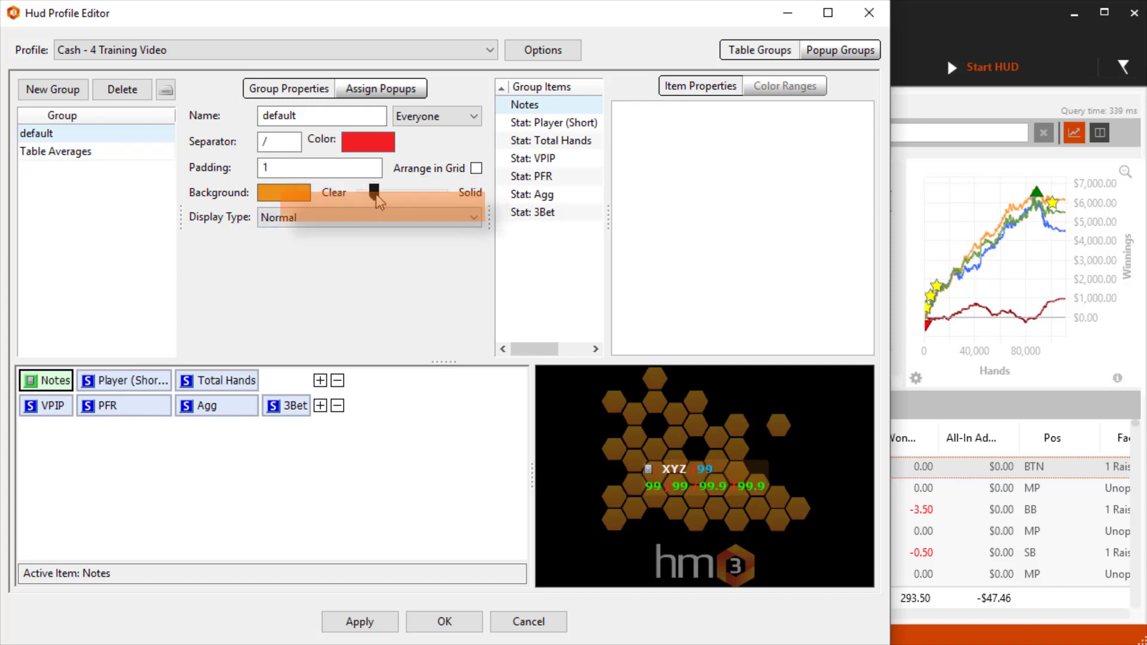
# Set the default group's Display Type to 'Lower Opacity Until Mouse Over'.
pyautogui.click(420, 216)
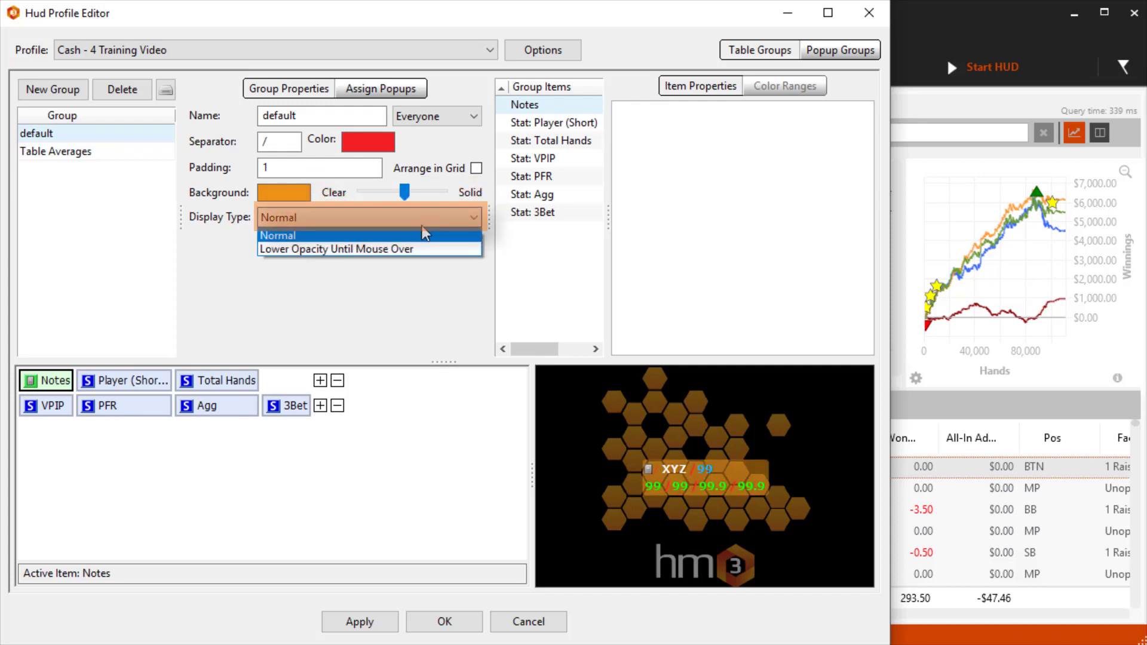
pyautogui.click(405, 249)
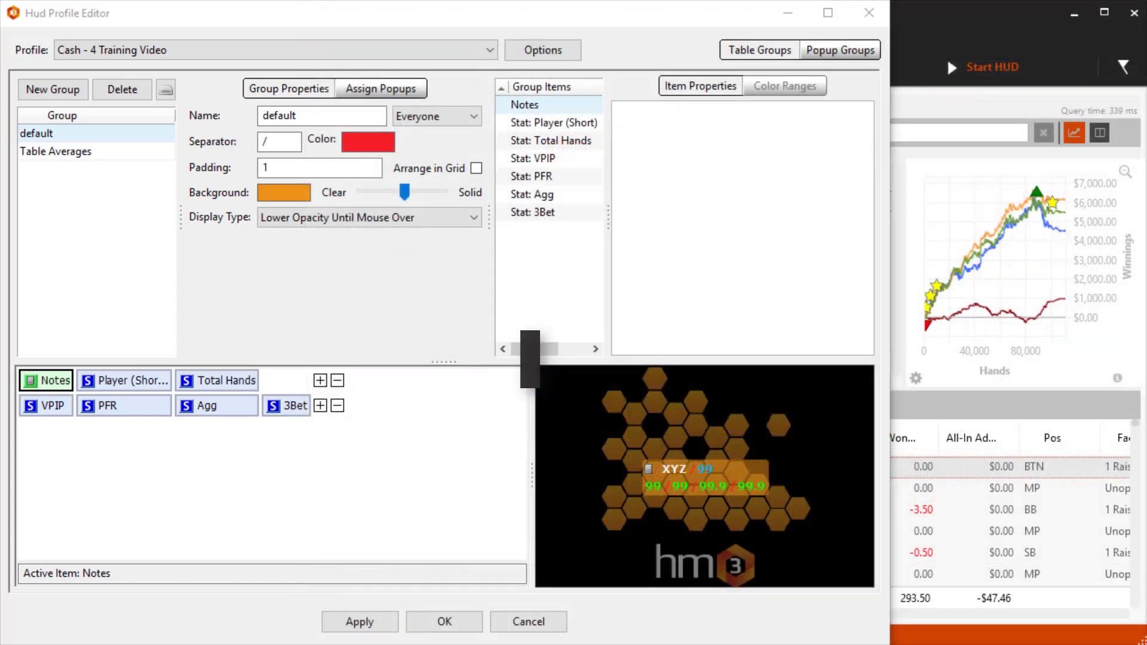
# List the default group's popups, then preview Villain21's popup Flop, Turn and River pages.
pyautogui.click(362, 93)
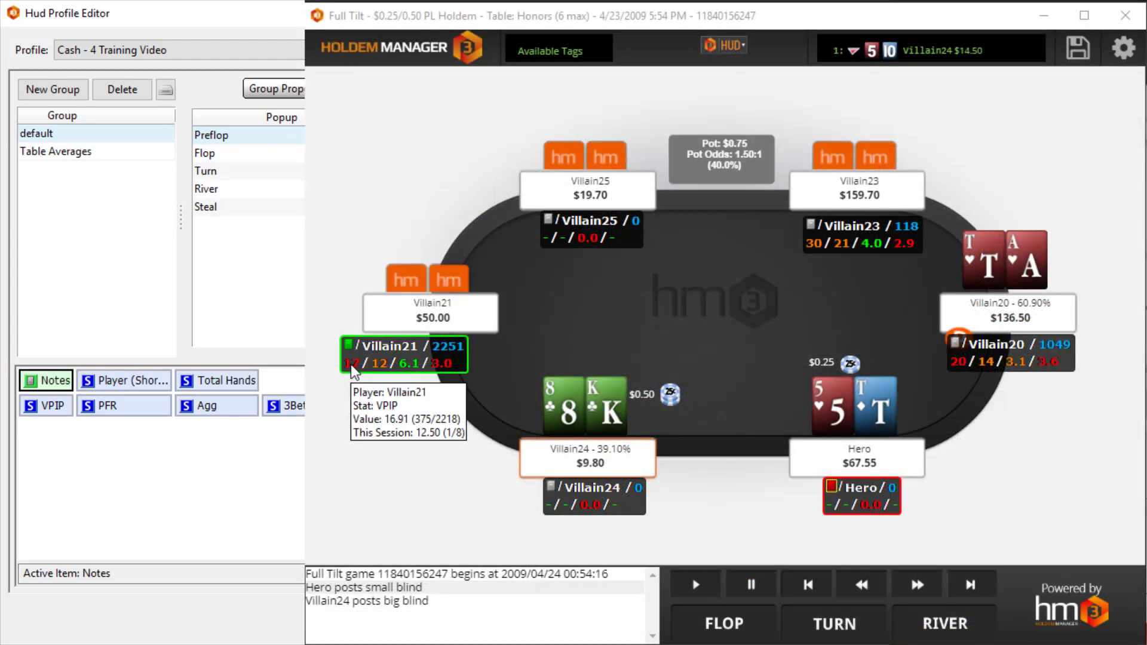
pyautogui.click(351, 365)
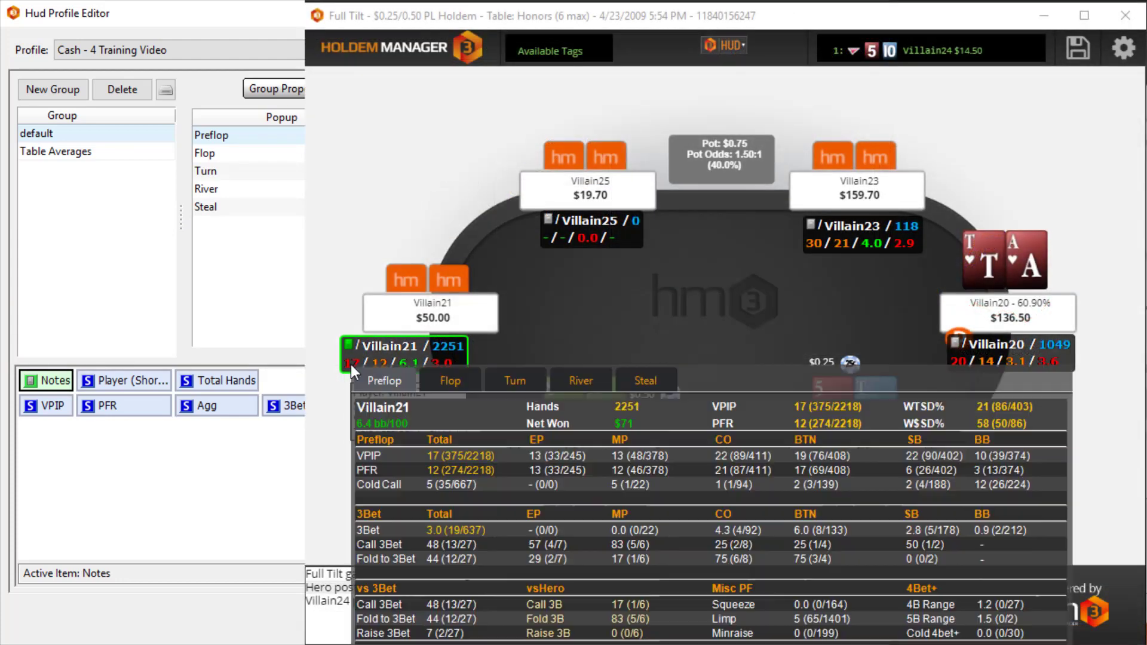
pyautogui.moveTo(590, 419); pyautogui.dragTo(629, 295)
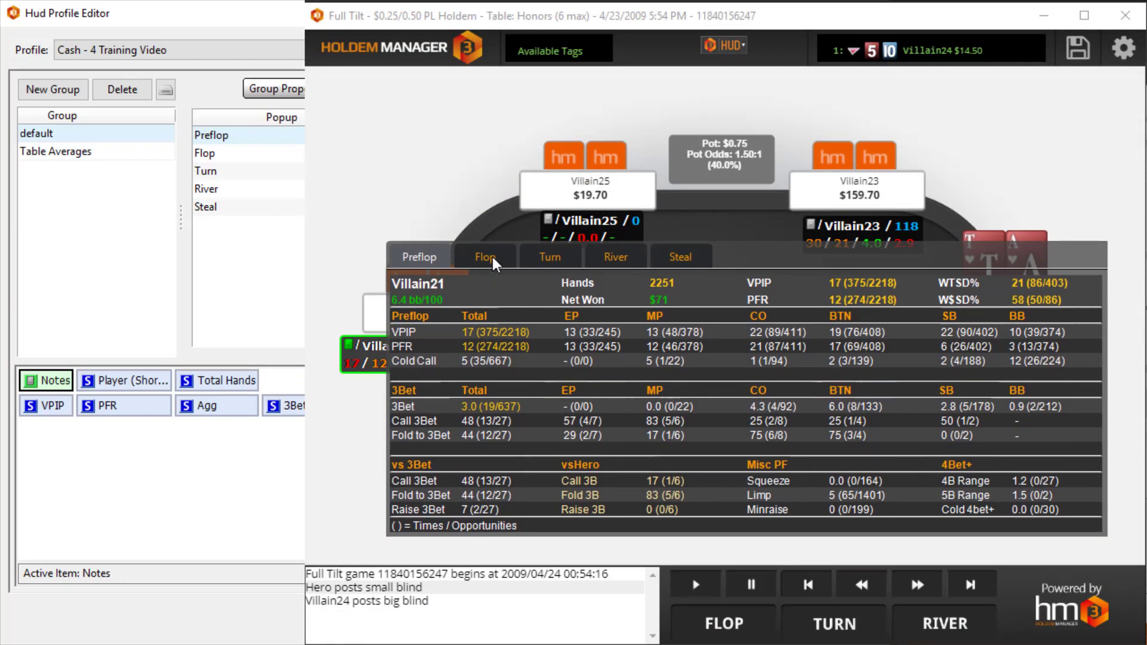
pyautogui.click(492, 258)
pyautogui.click(556, 258)
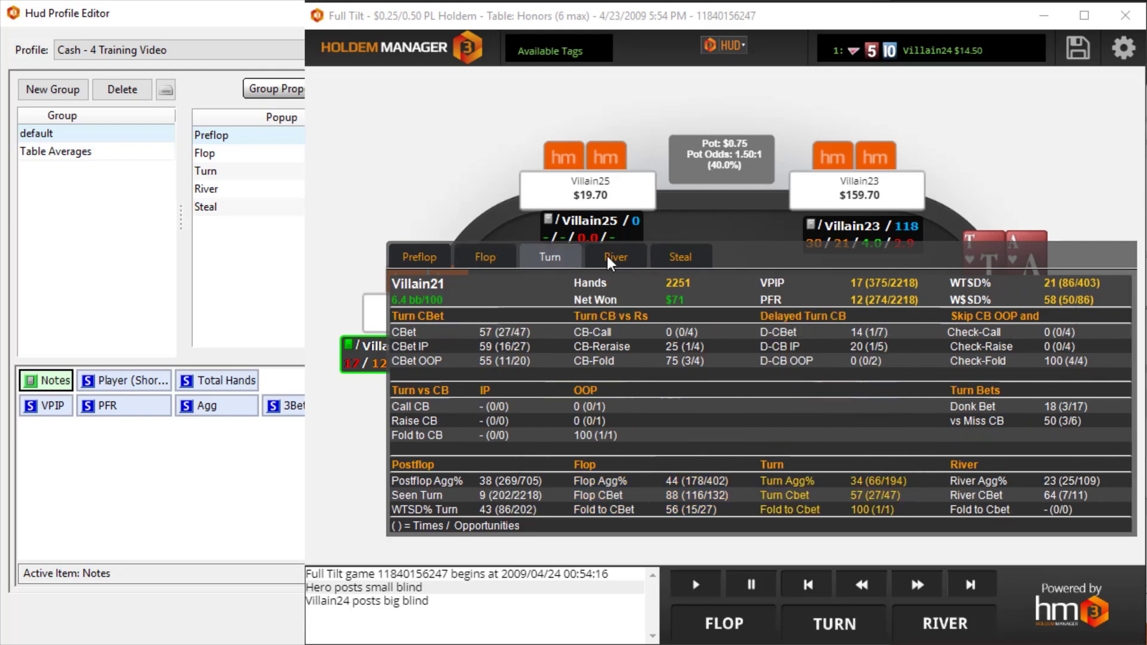
pyautogui.click(616, 254)
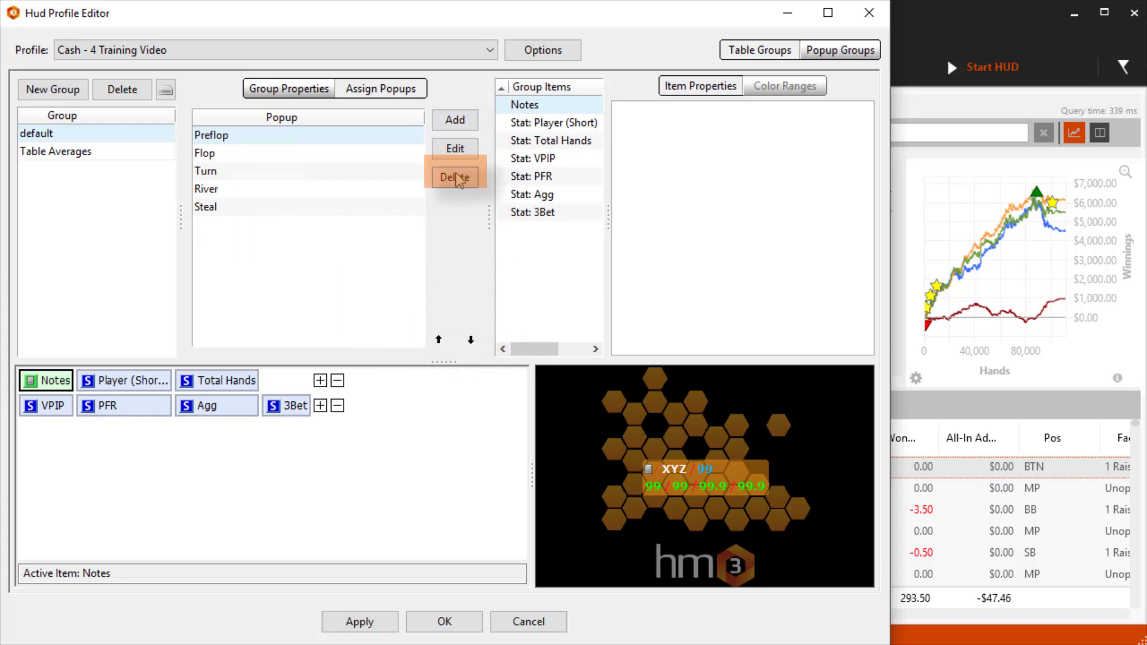
# Put the Turn popup first, ahead of Preflop, Flop, River and Steal.
pyautogui.click(381, 171)
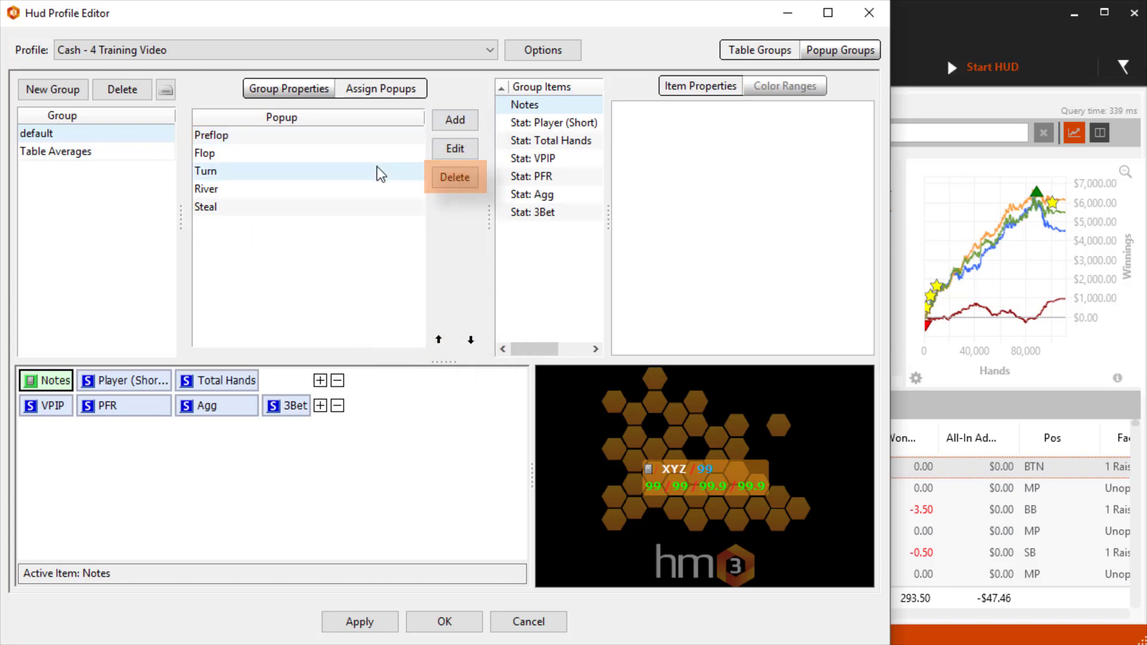
pyautogui.doubleClick(438, 339)
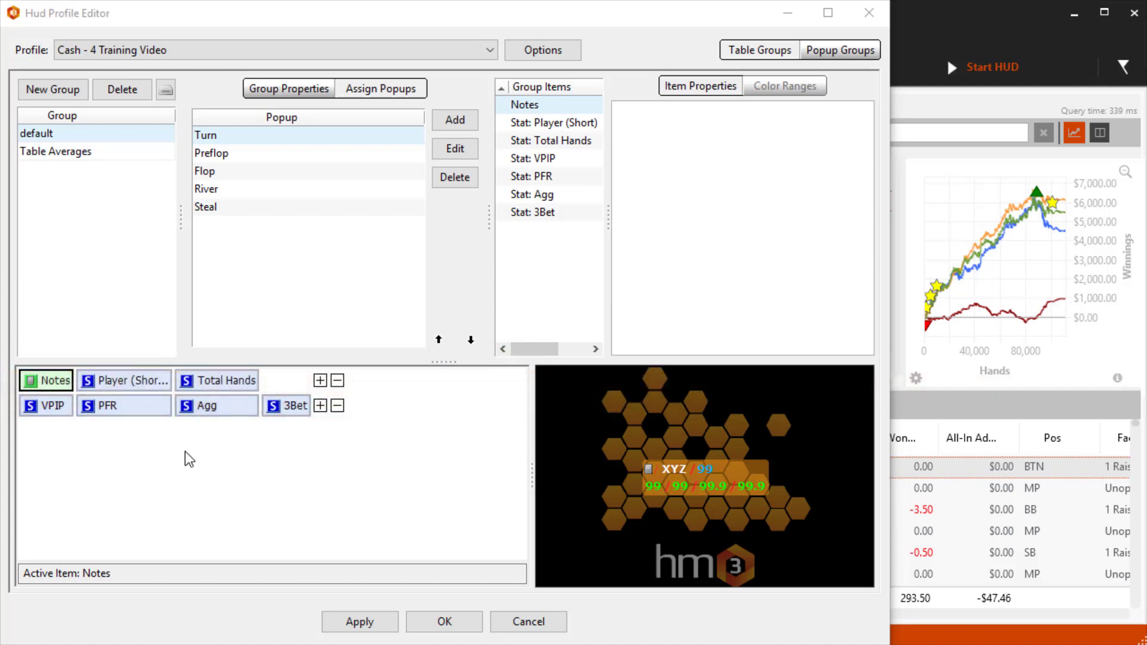
pyautogui.click(134, 409)
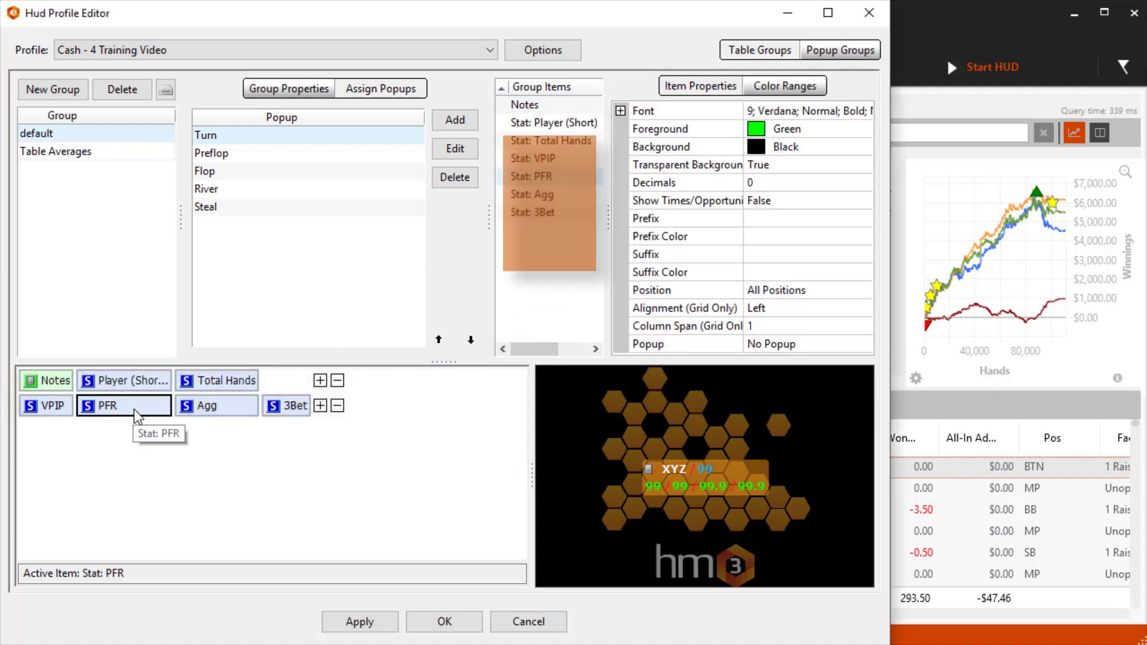
pyautogui.click(209, 412)
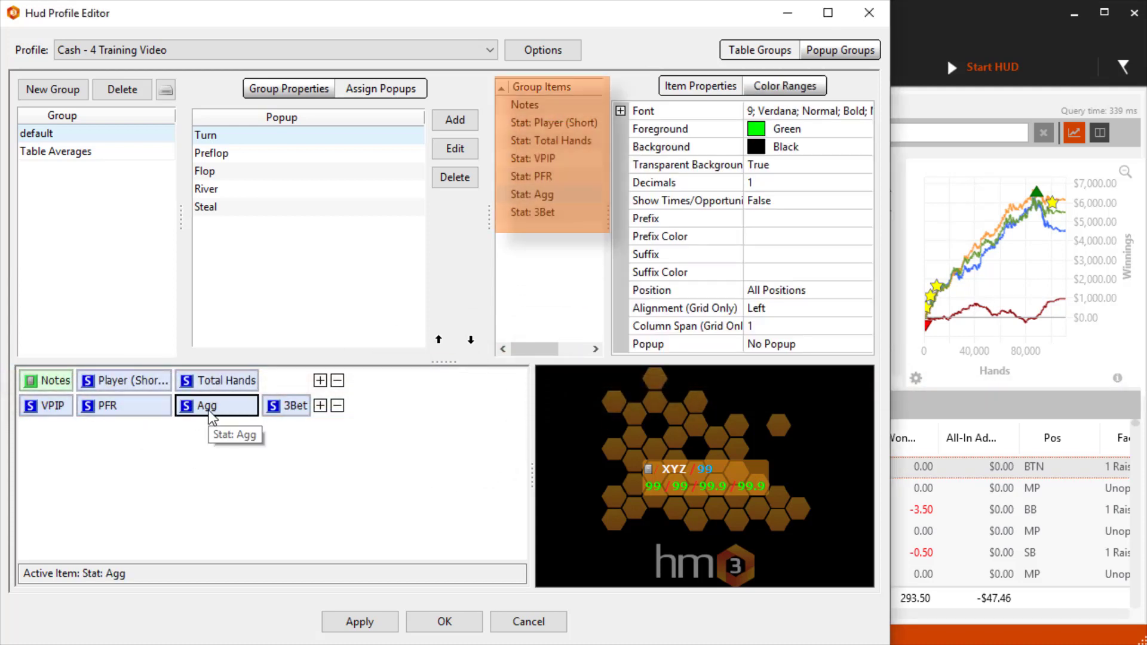
pyautogui.click(134, 408)
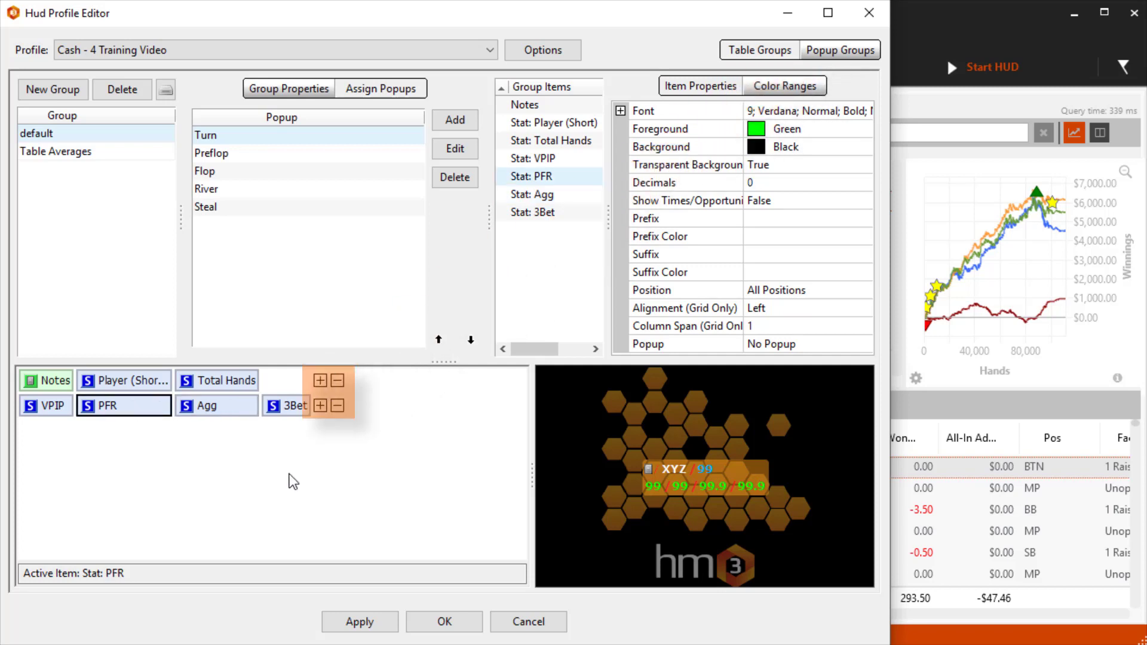
pyautogui.click(338, 407)
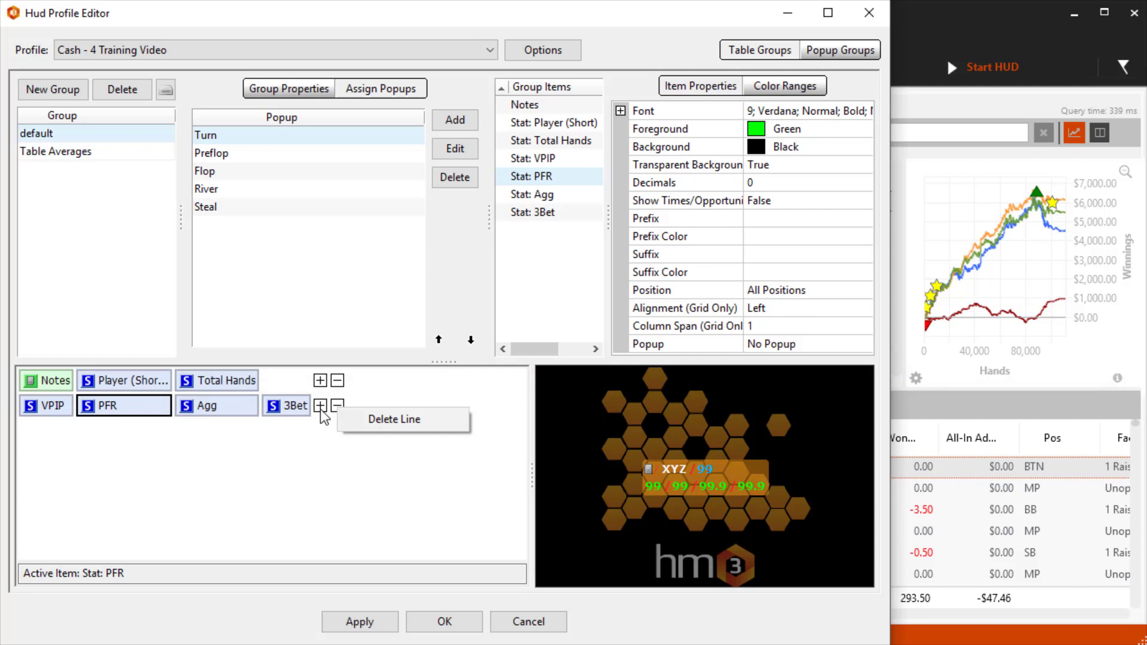
pyautogui.click(321, 406)
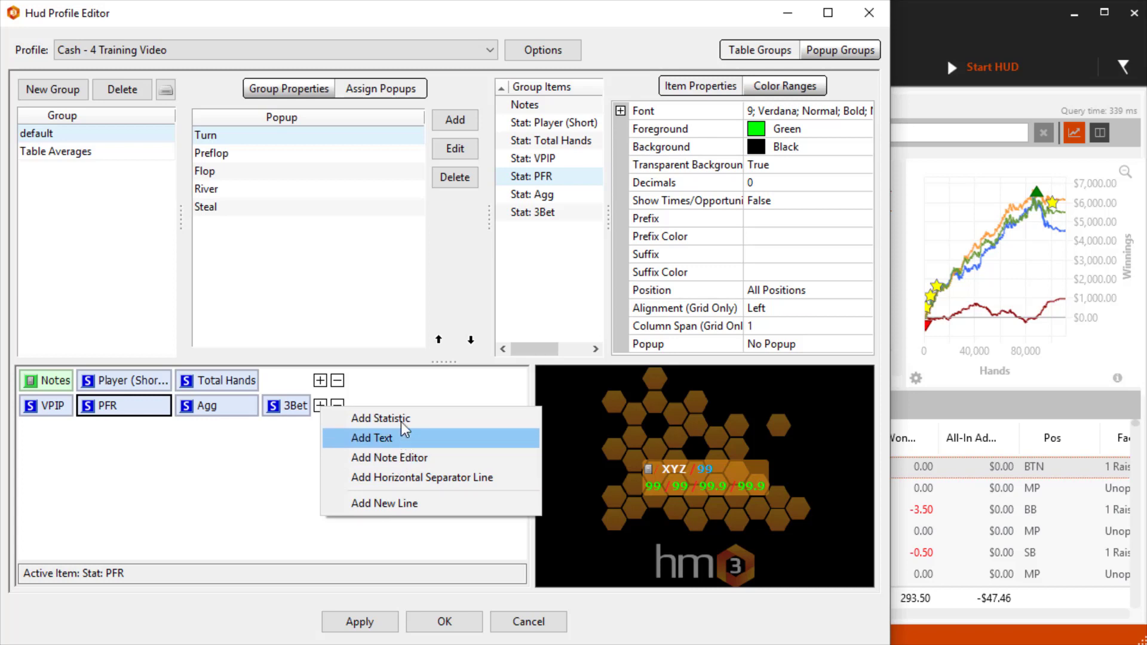
# Look through the 3Bet stat's item options, then add a new third HUD line.
pyautogui.click(259, 483)
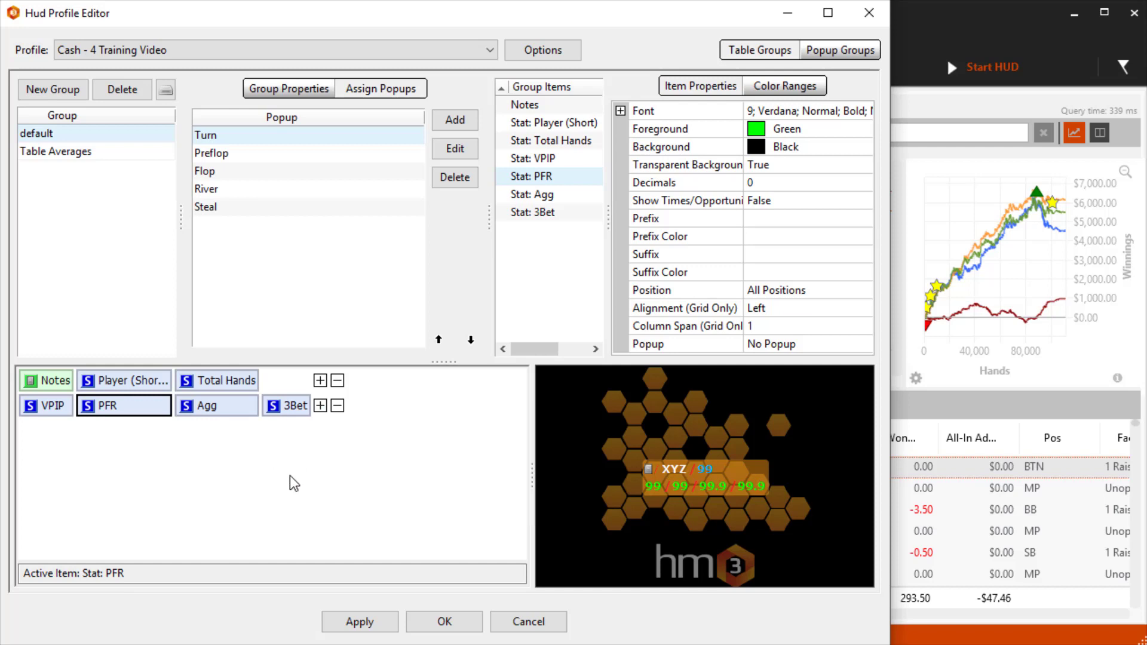
pyautogui.click(279, 406)
pyautogui.rightClick(279, 405)
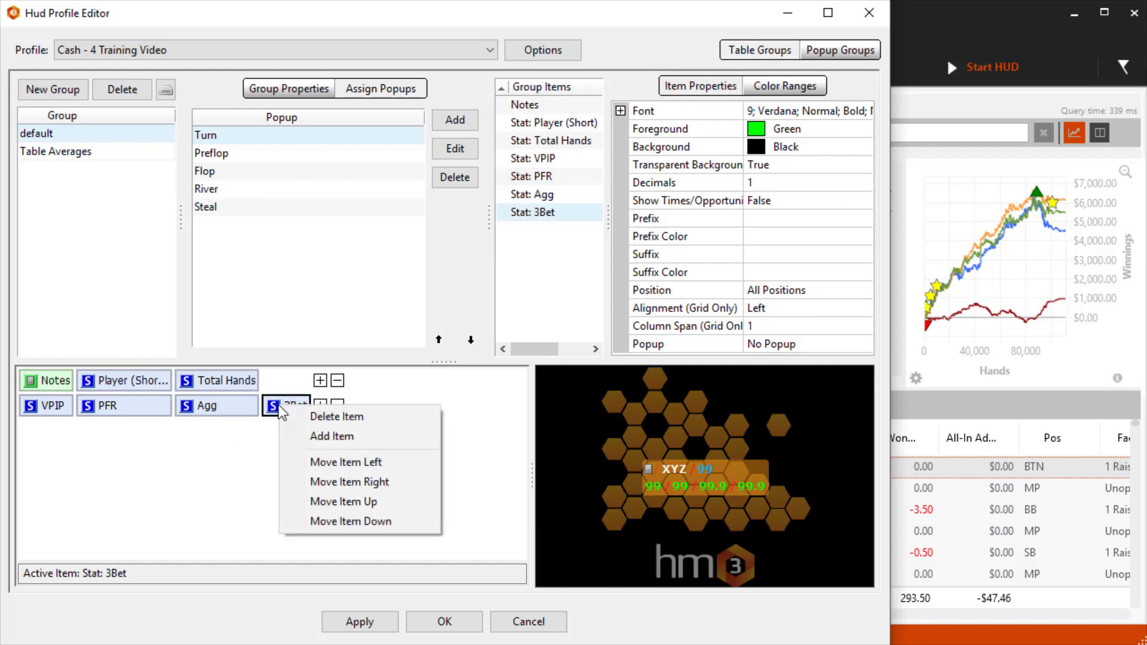
pyautogui.click(299, 434)
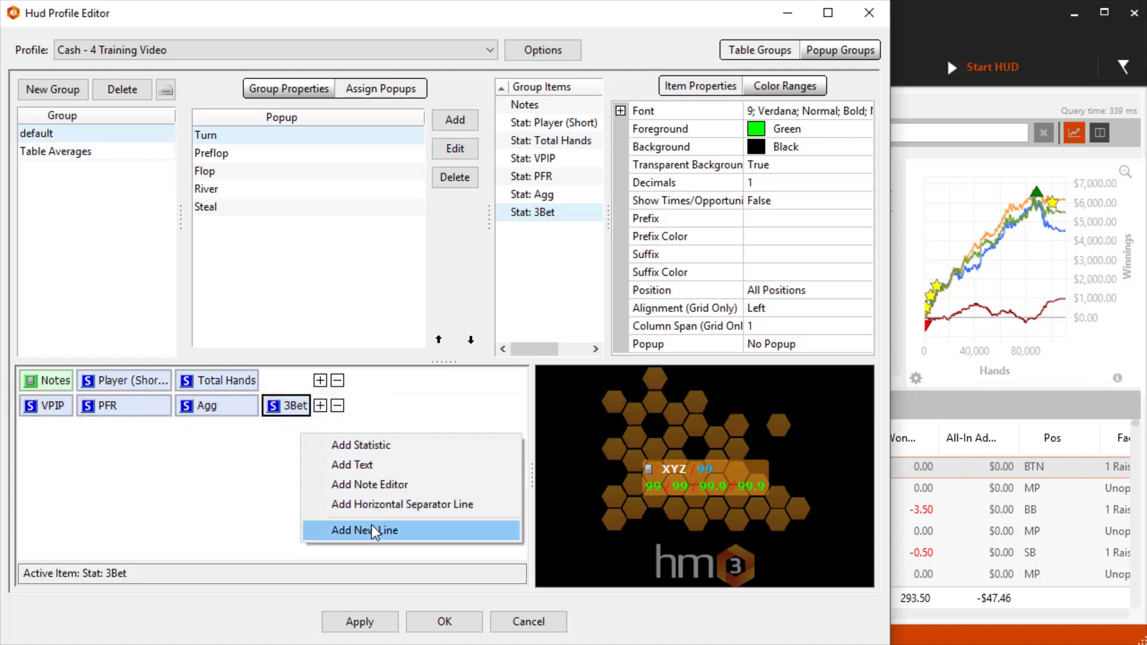
pyautogui.click(234, 495)
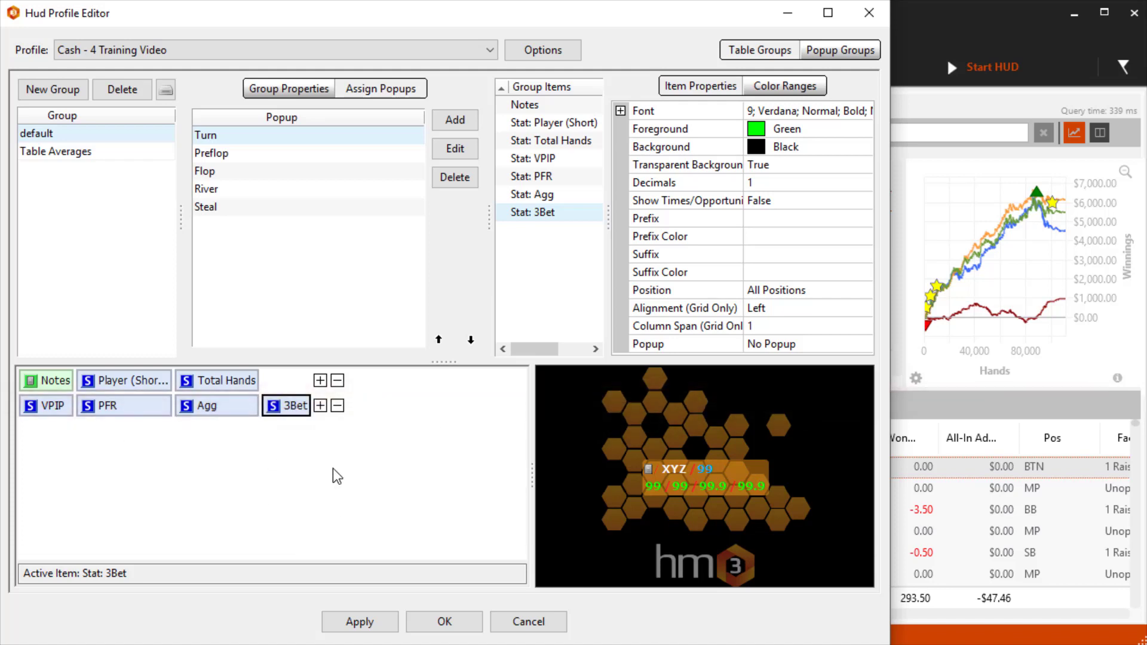
pyautogui.click(321, 408)
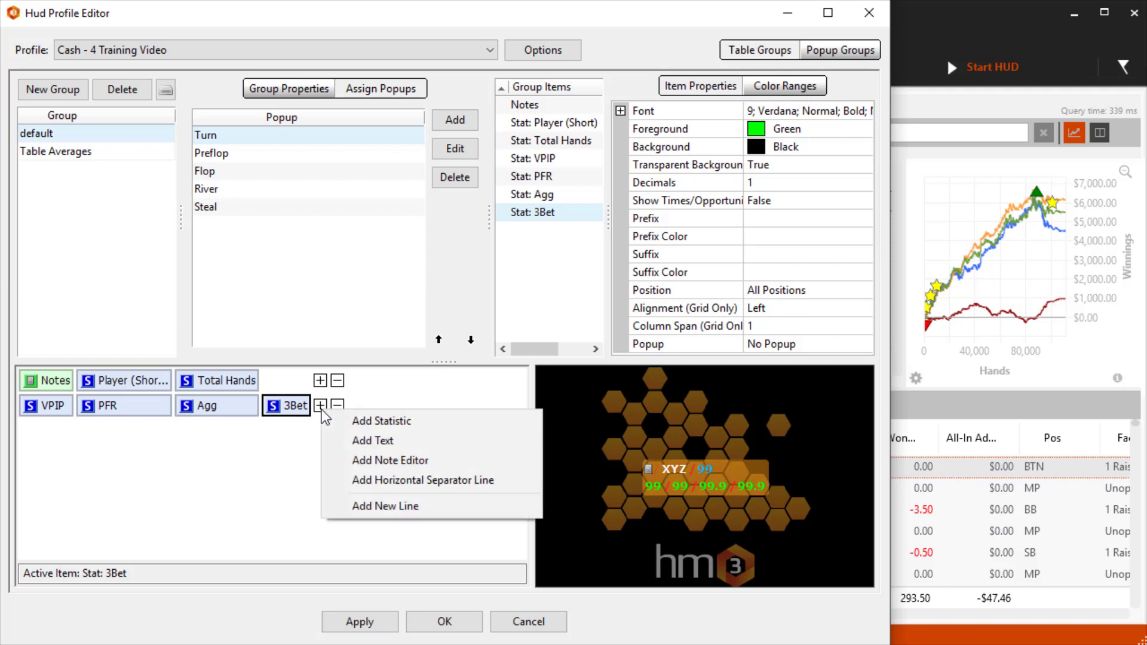
pyautogui.click(349, 506)
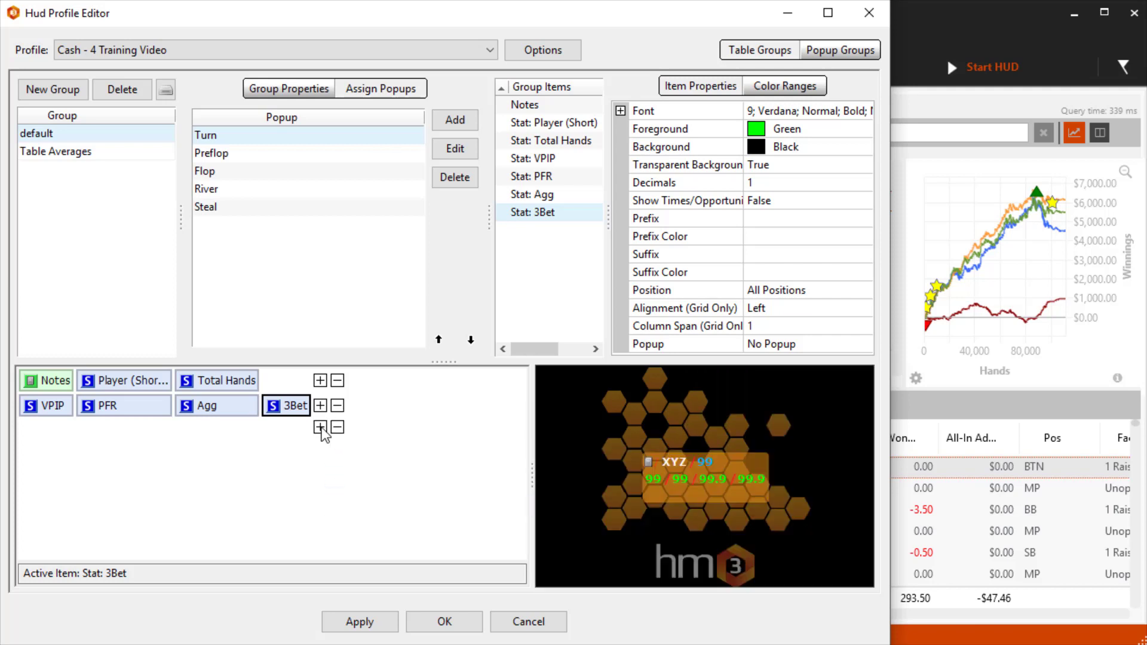
# Add the FourBetPlus stats 5Bet is AA and 5Bet Range to the third line.
pyautogui.click(320, 428)
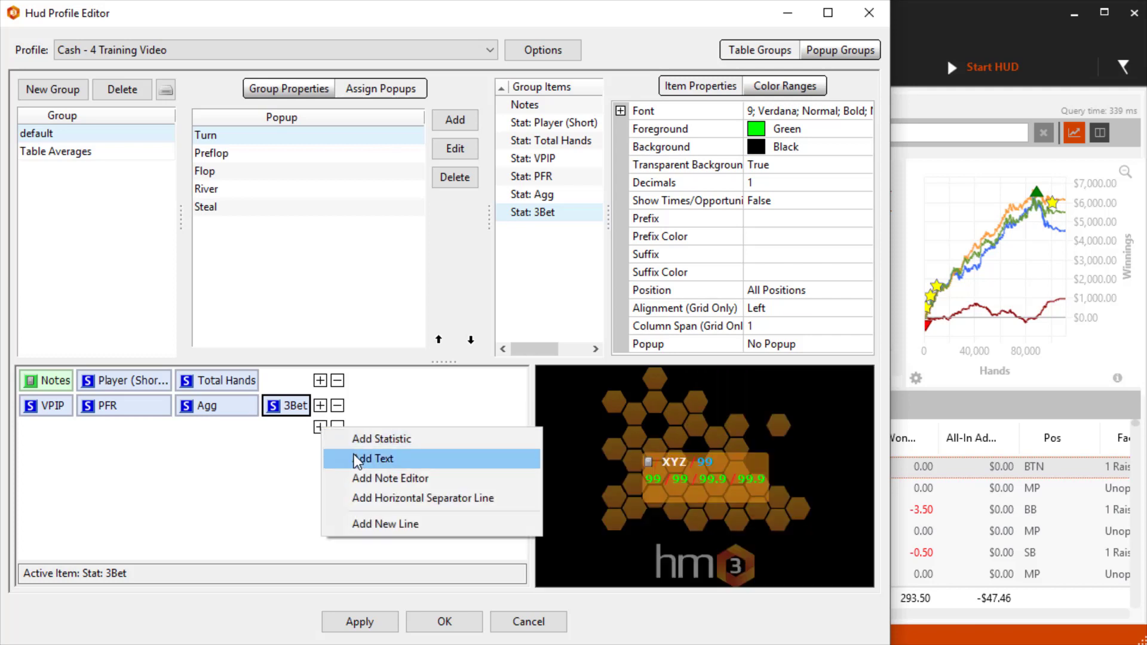
pyautogui.click(354, 439)
pyautogui.click(356, 336)
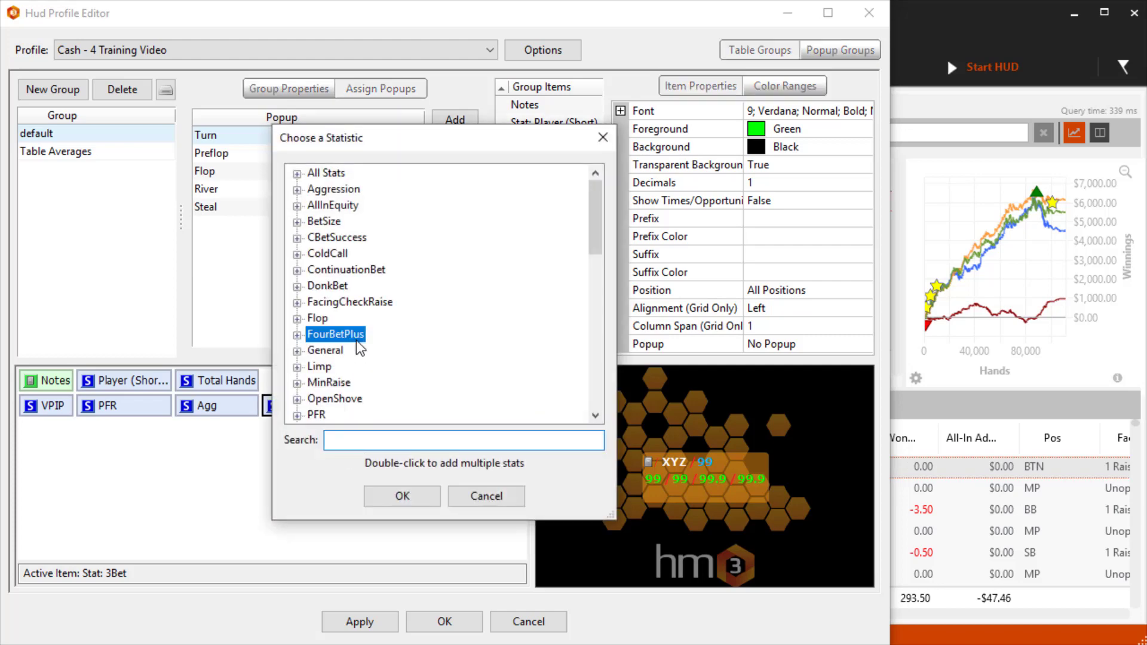
pyautogui.click(296, 335)
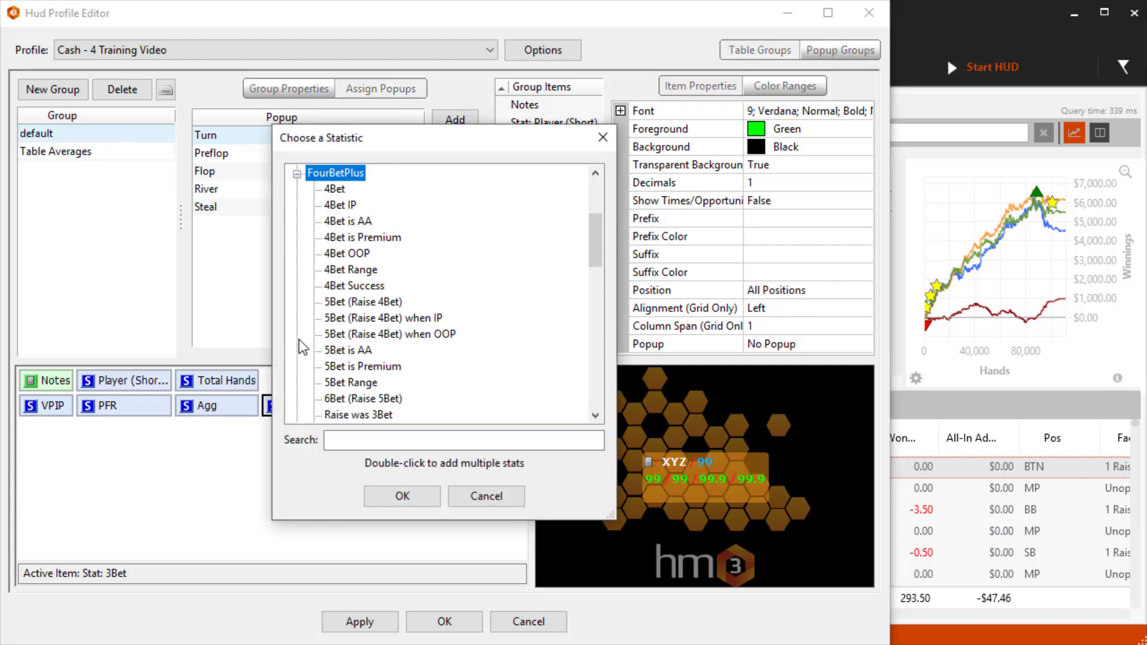
pyautogui.doubleClick(349, 350)
pyautogui.doubleClick(358, 384)
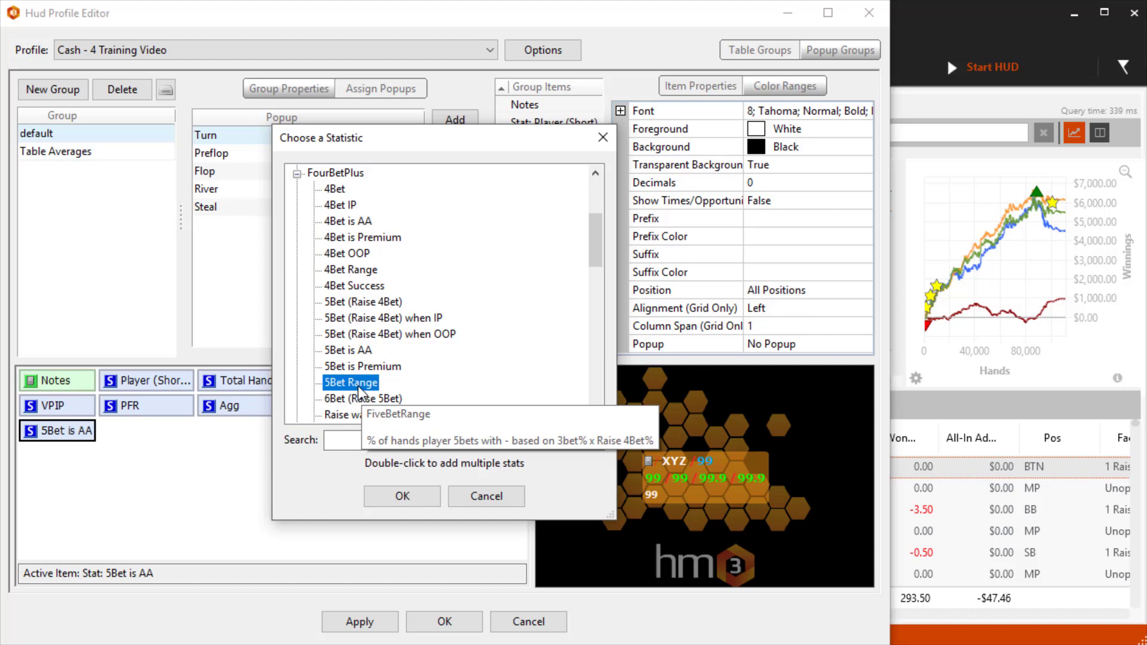
pyautogui.click(413, 503)
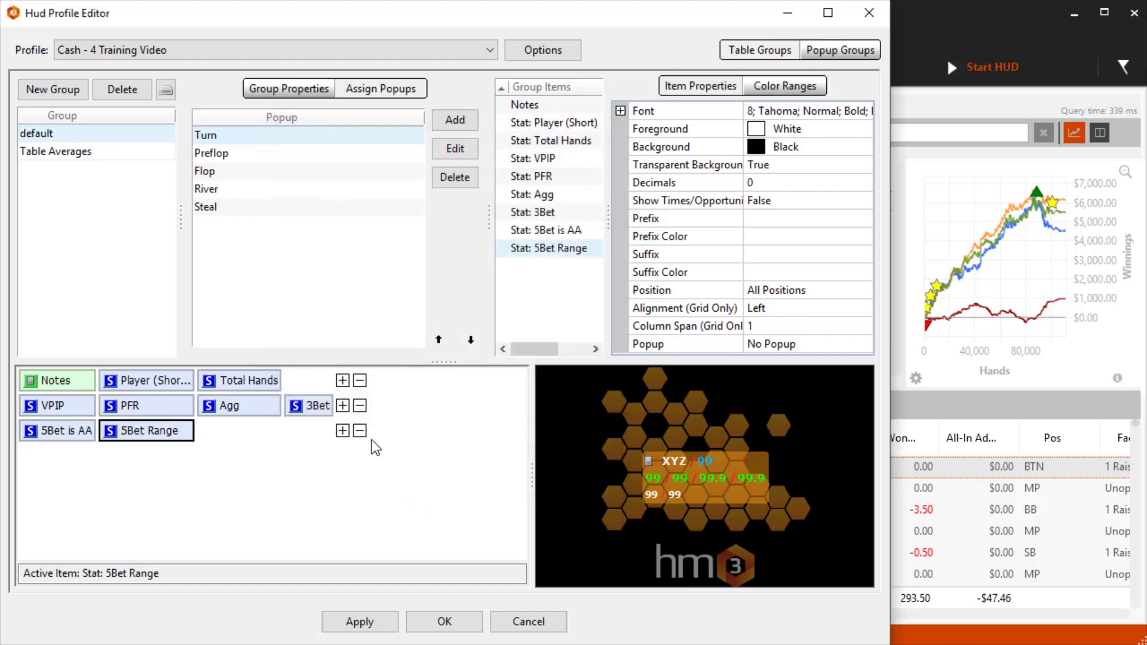
# Add a 'my new text' label to line three and move it left past 5Bet Range and 5Bet is AA.
pyautogui.click(342, 431)
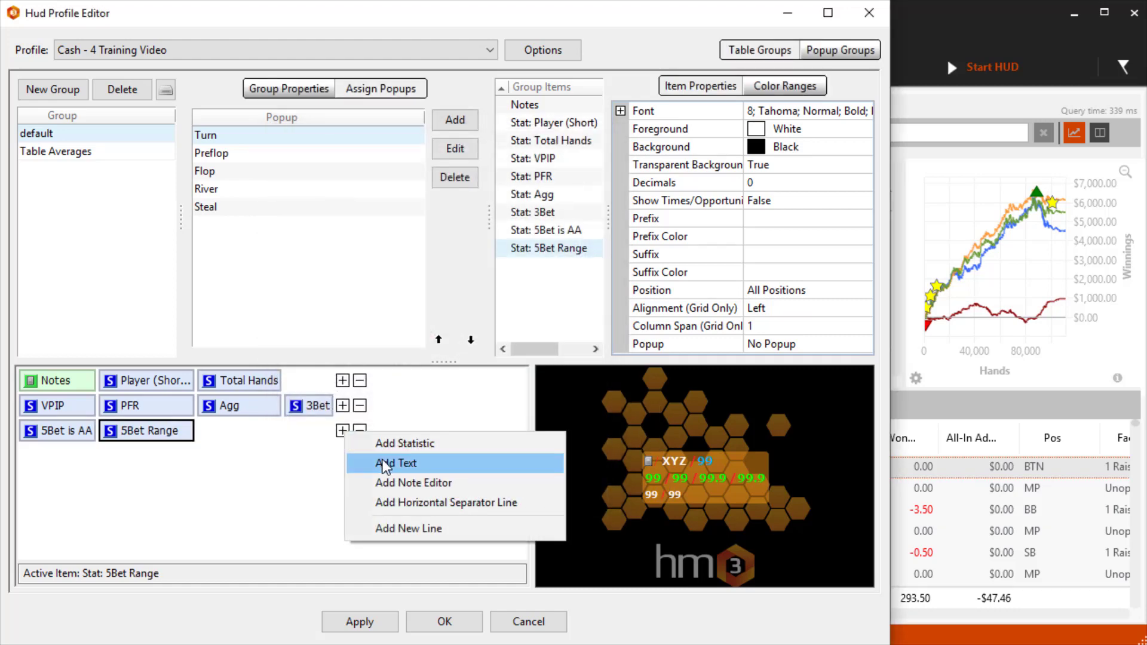
pyautogui.click(383, 459)
pyautogui.write('my')
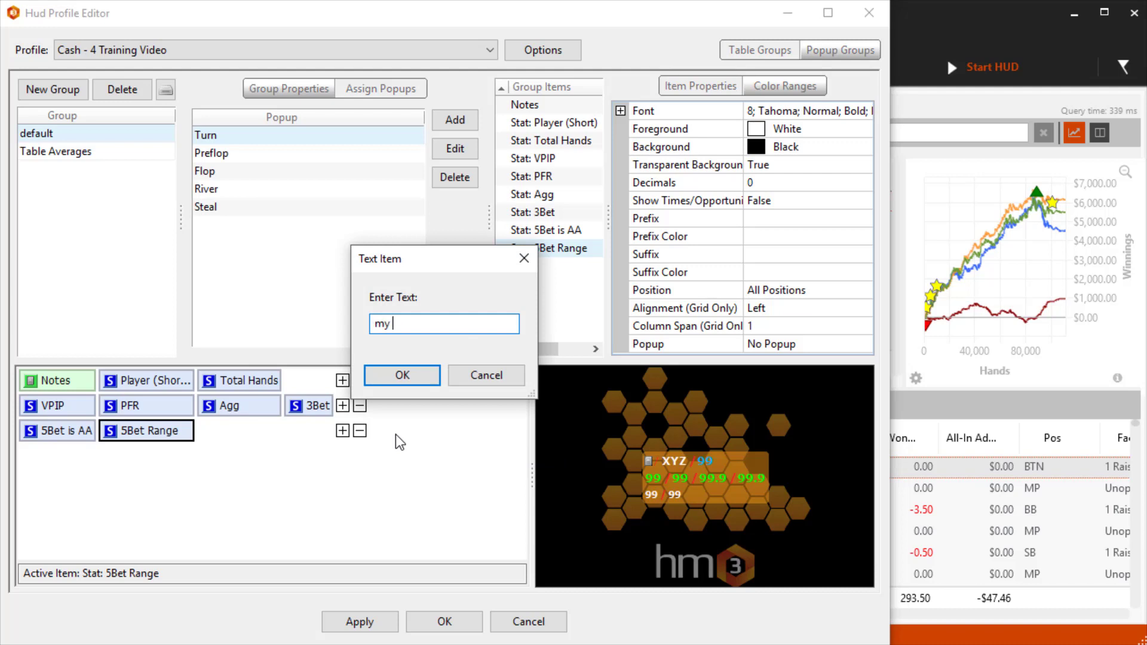
pyautogui.write(' new text')
pyautogui.click(403, 376)
pyautogui.rightClick(245, 433)
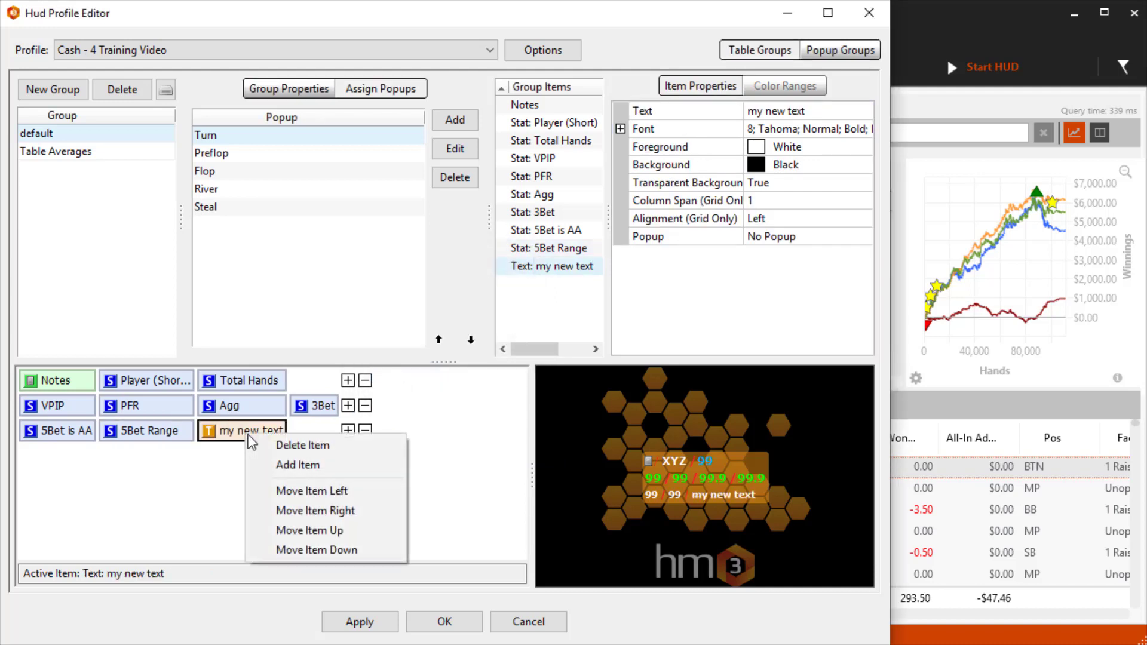
pyautogui.click(274, 490)
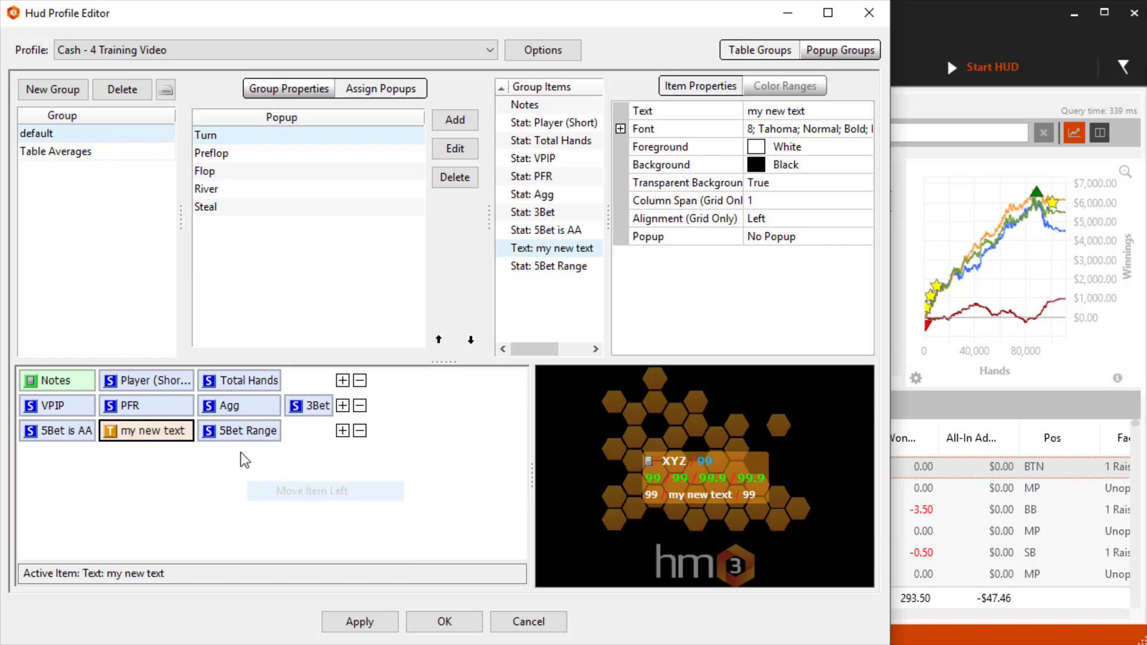
pyautogui.rightClick(150, 435)
pyautogui.click(169, 489)
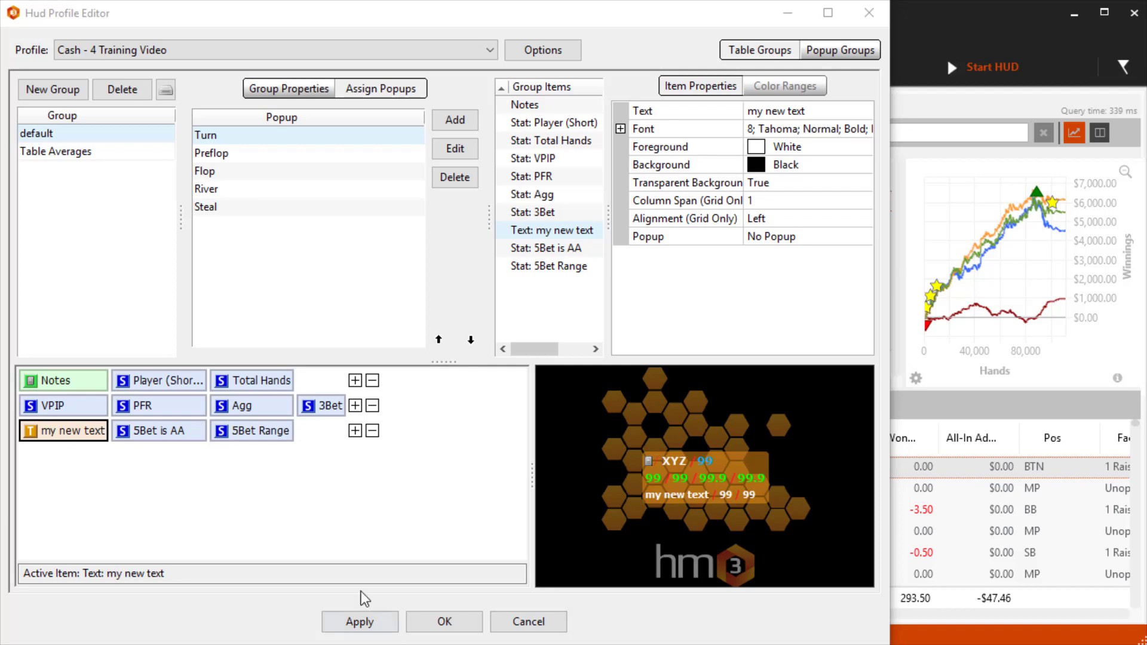
# Assign the Preflop popup to the 5Bet is AA stat in Item Properties.
pyautogui.click(188, 432)
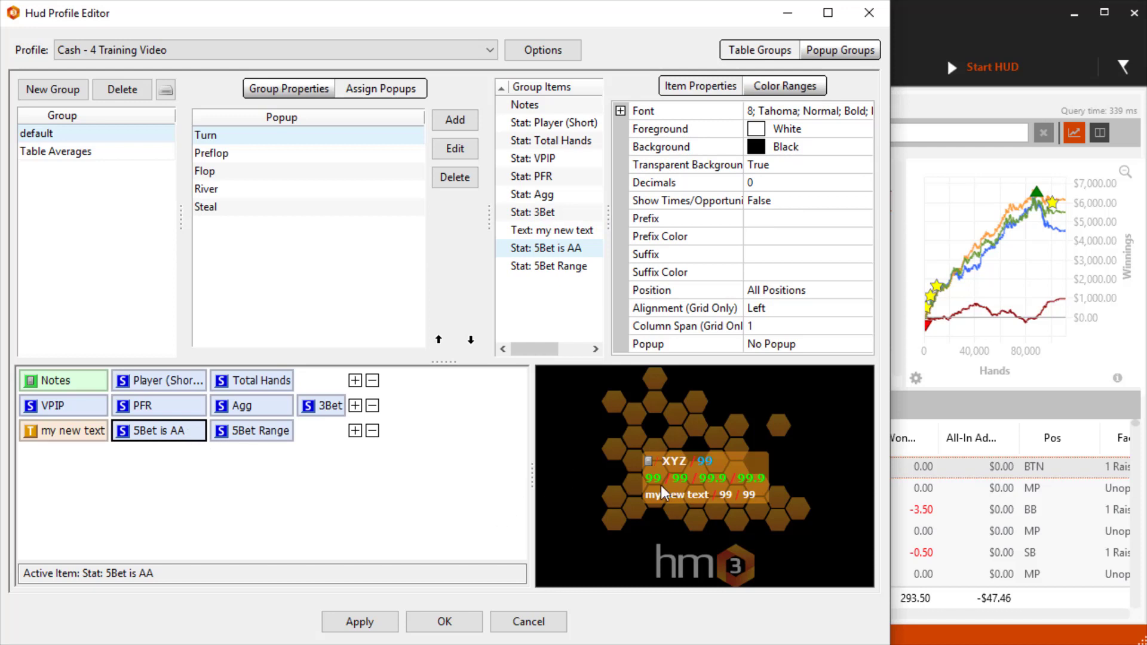
pyautogui.click(844, 343)
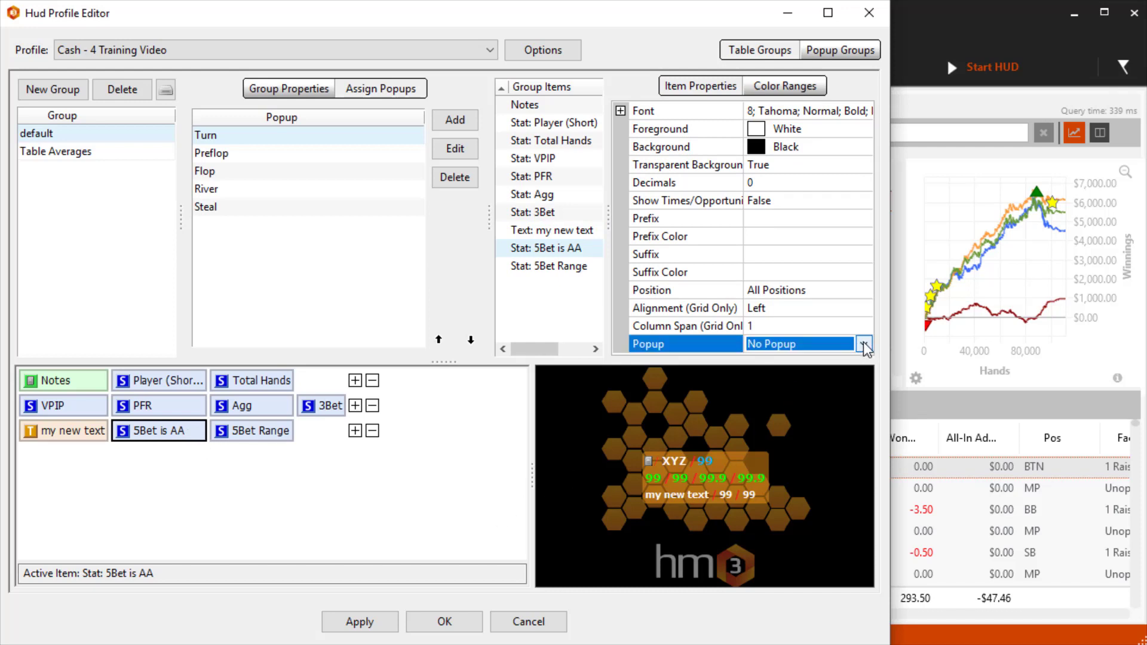
pyautogui.click(863, 343)
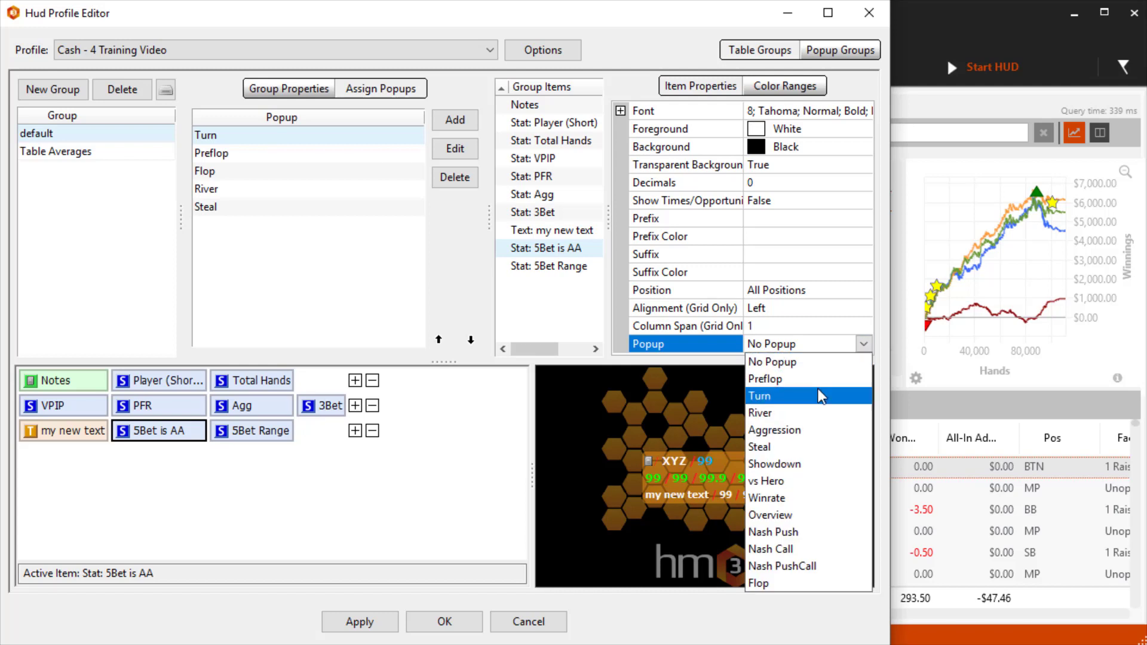
pyautogui.click(818, 379)
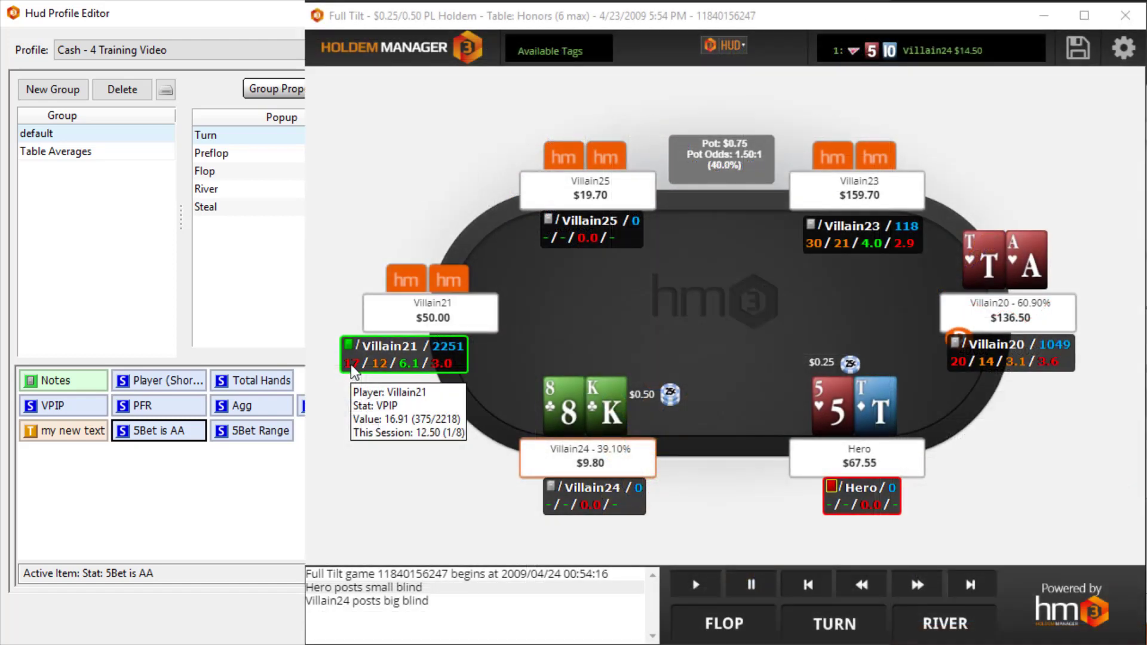
# Open a player's stats popup on the replayed table and view its Flop, Turn, River and Steal pages.
pyautogui.click(352, 372)
pyautogui.moveTo(602, 383); pyautogui.dragTo(628, 293)
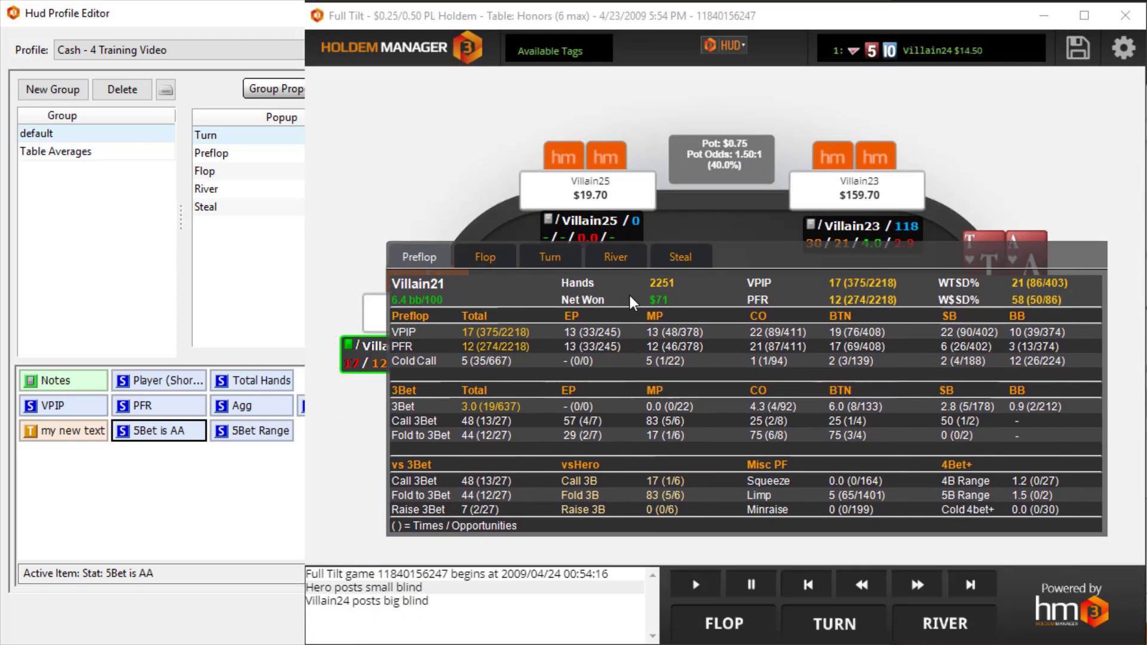
pyautogui.click(493, 257)
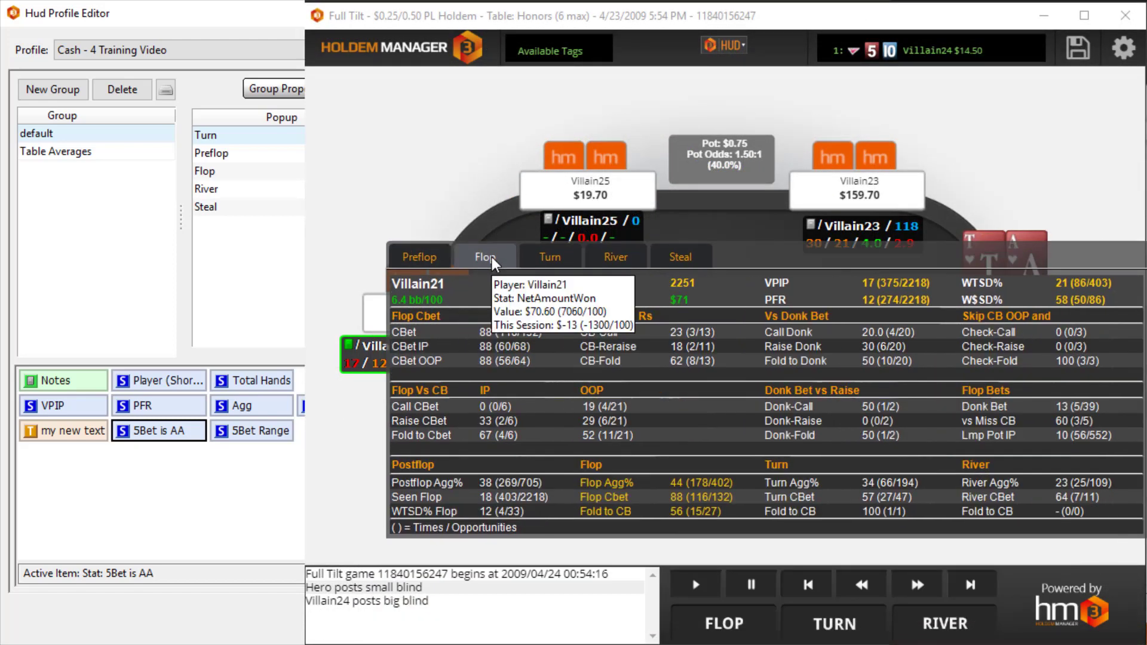
pyautogui.click(570, 257)
pyautogui.click(616, 256)
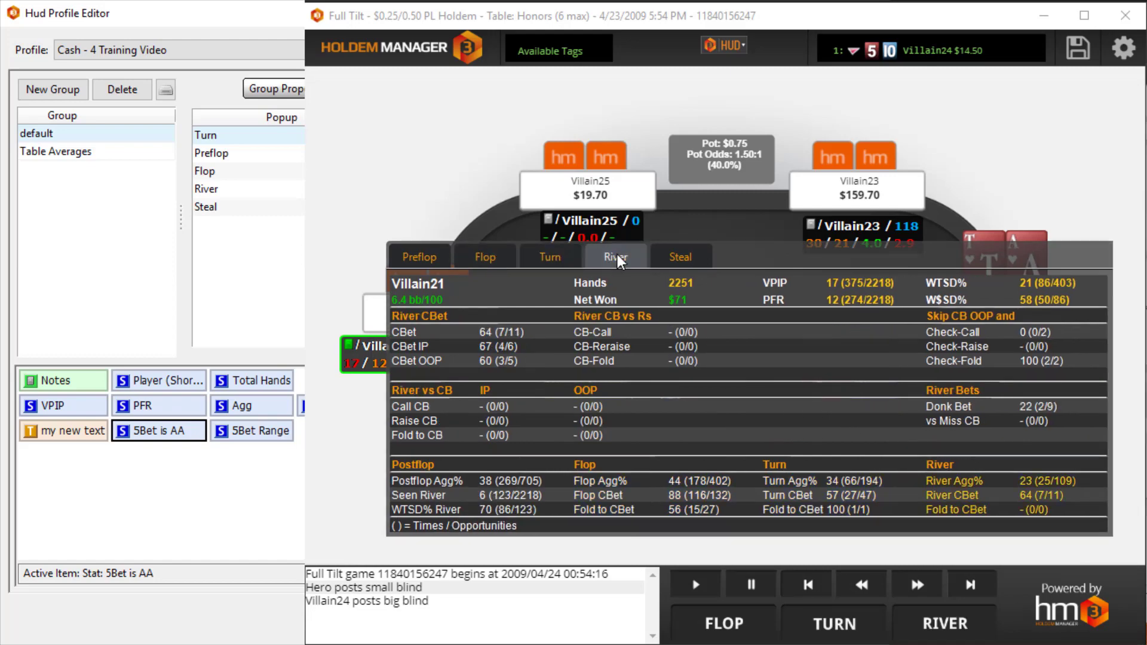
pyautogui.click(677, 255)
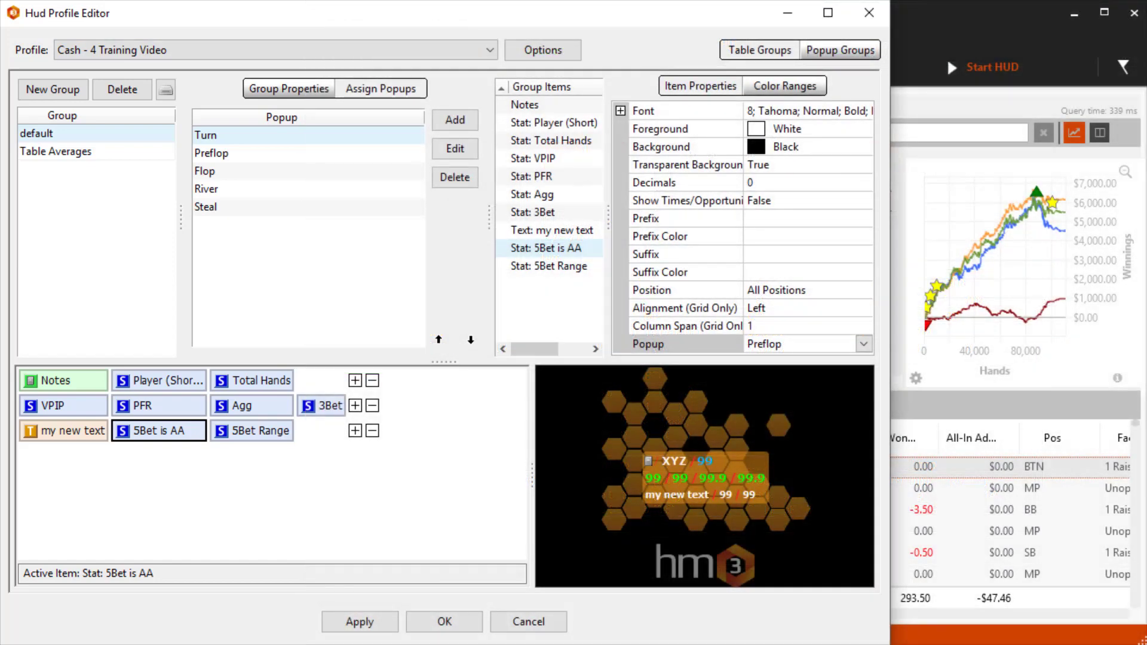